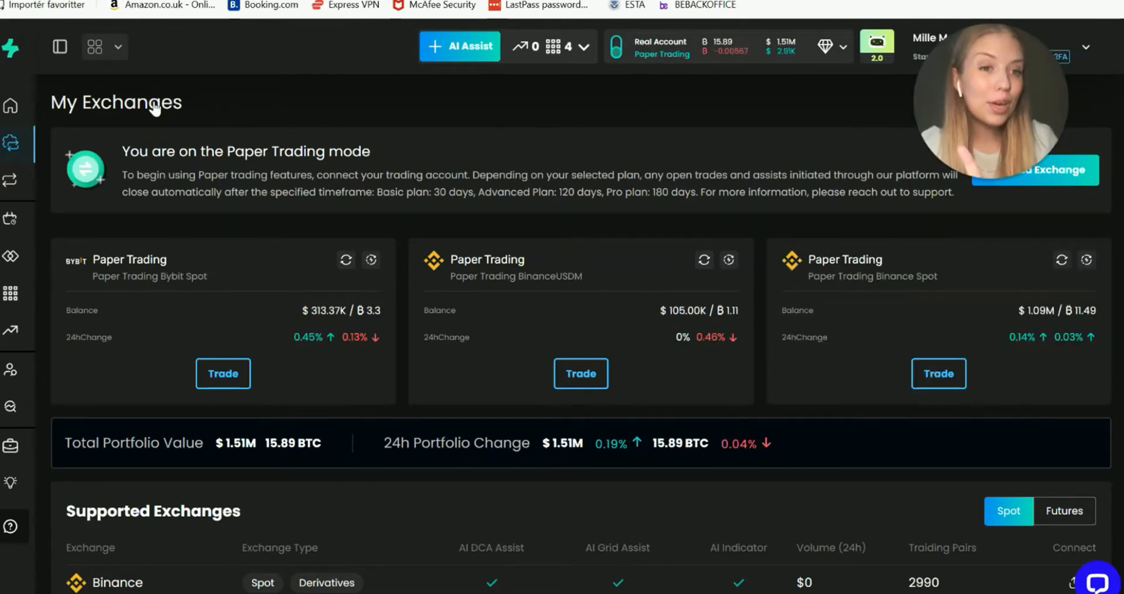
View the spot and futures exchanges offered for adding a paper trading account, without adding one
{"action": "mouse_move", "coordinate": [11, 157]}
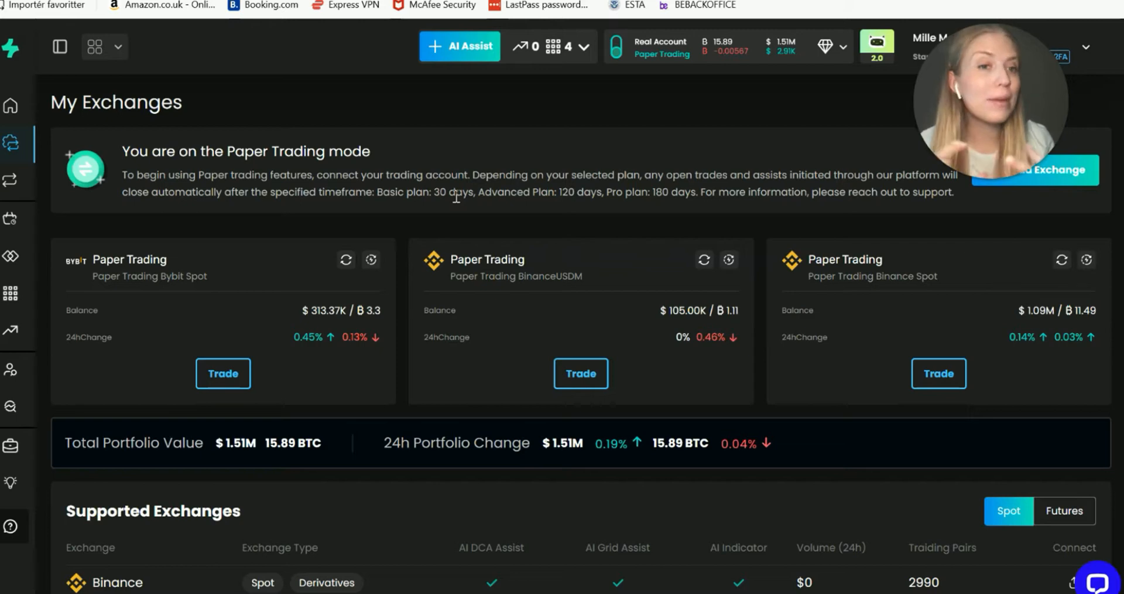
{"action": "left_click", "coordinate": [1091, 170]}
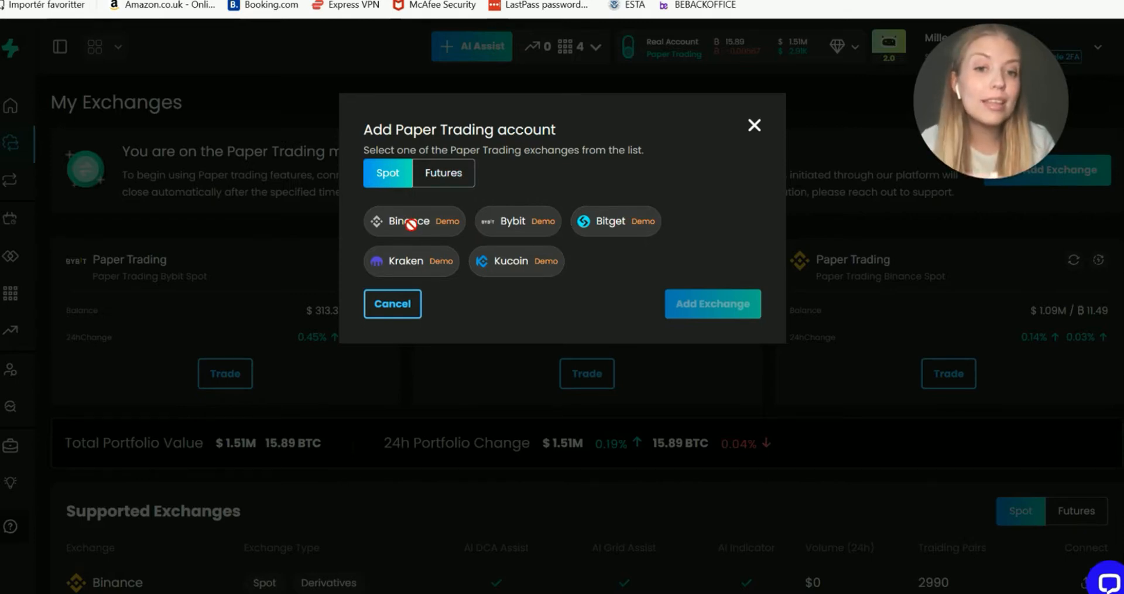
{"action": "left_click", "coordinate": [687, 303]}
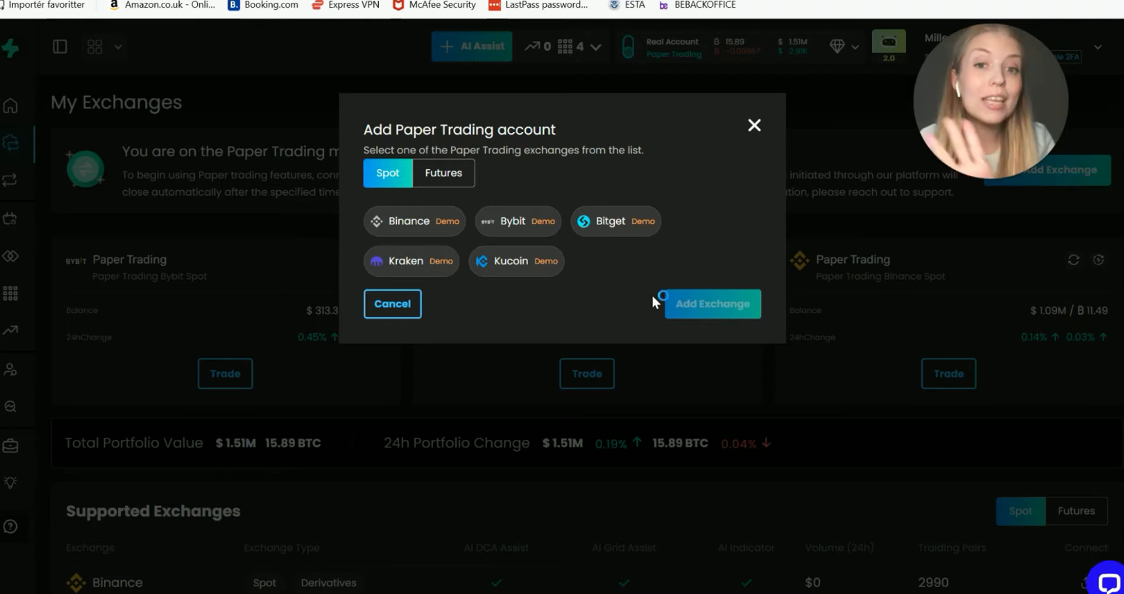
{"action": "left_click", "coordinate": [445, 176]}
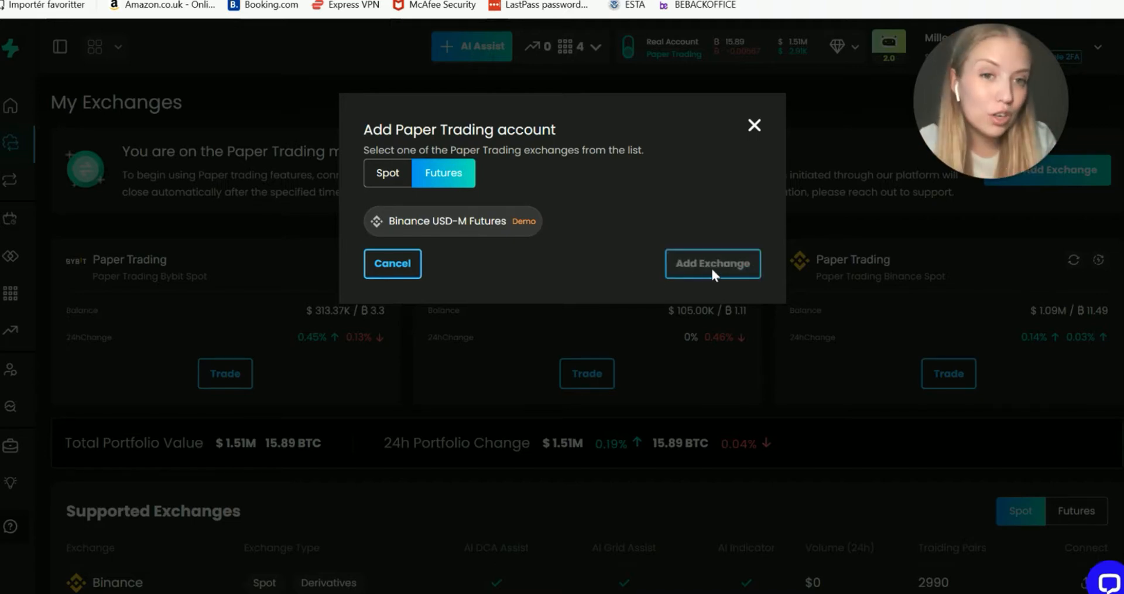
{"action": "left_click", "coordinate": [754, 126]}
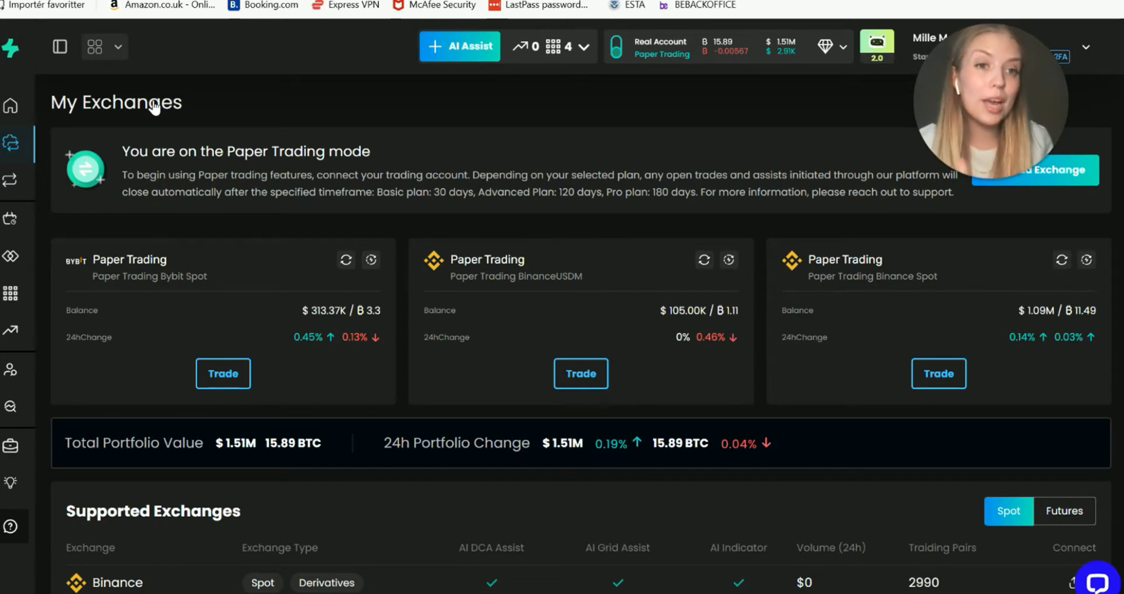
Open the AI GRID setup and select Paper Trading Binance as the exchange
{"action": "mouse_move", "coordinate": [24, 236]}
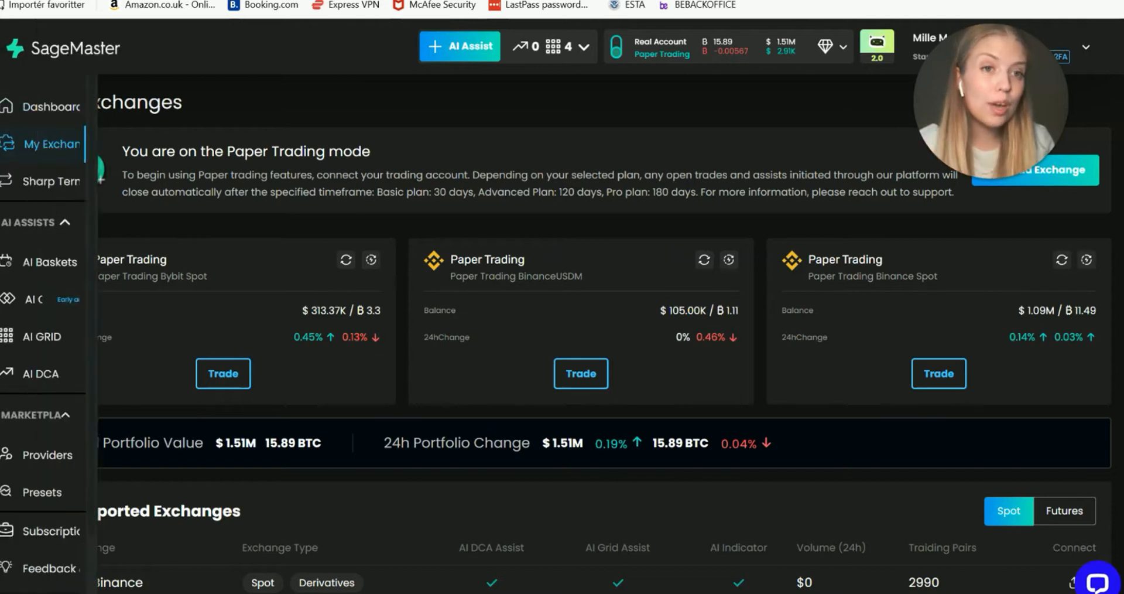
{"action": "left_click", "coordinate": [41, 337]}
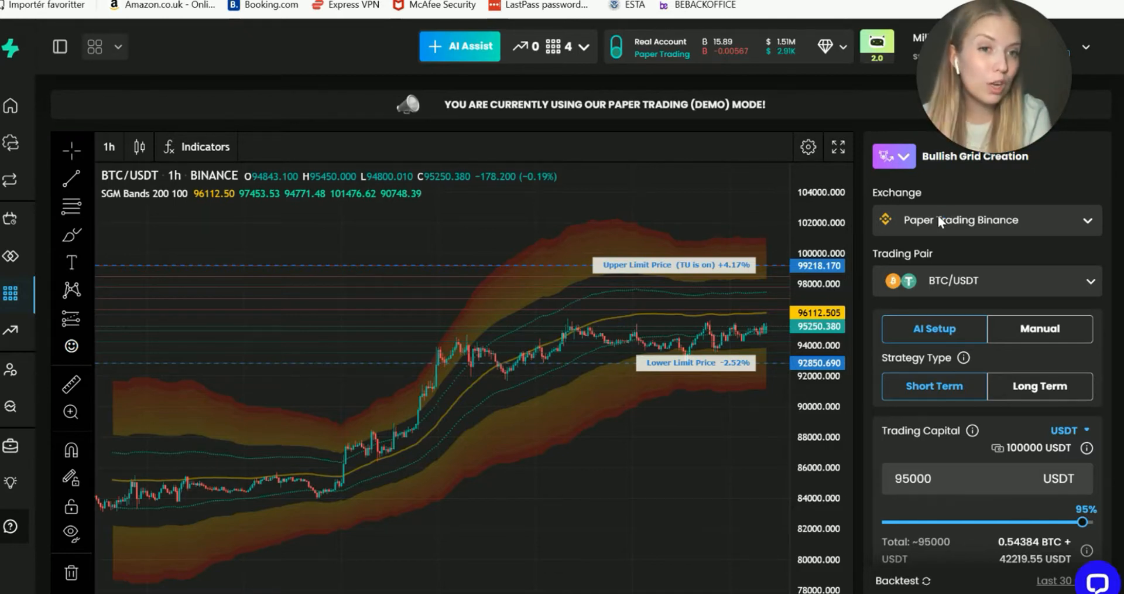
{"action": "left_click", "coordinate": [984, 220]}
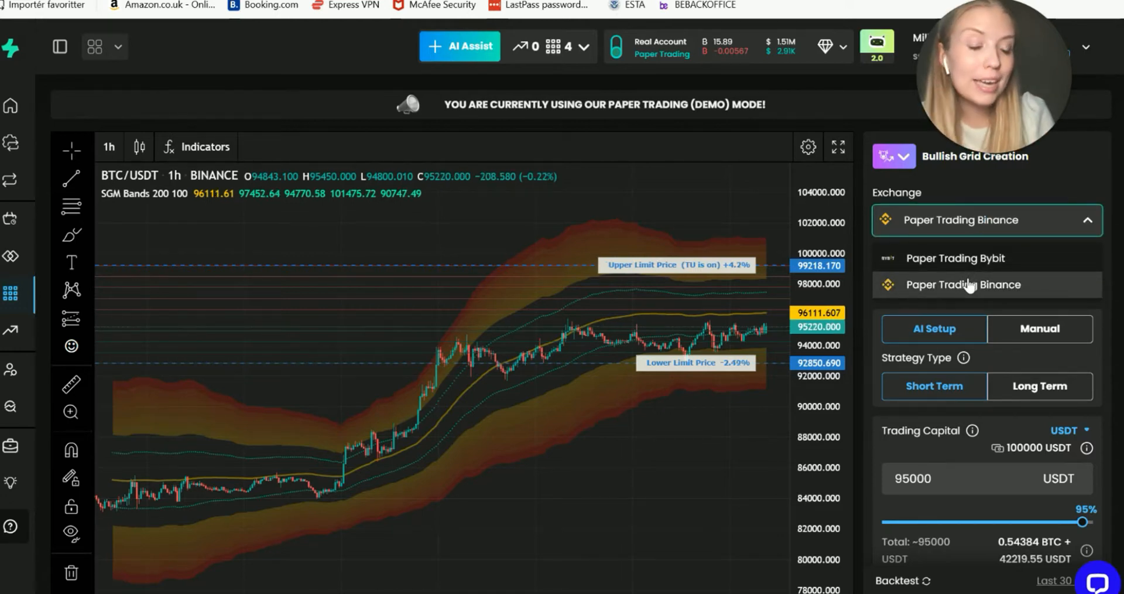
{"action": "left_click", "coordinate": [969, 286]}
Examine the available trading pairs ranked by backtest performance for the grid
{"action": "left_click", "coordinate": [952, 280]}
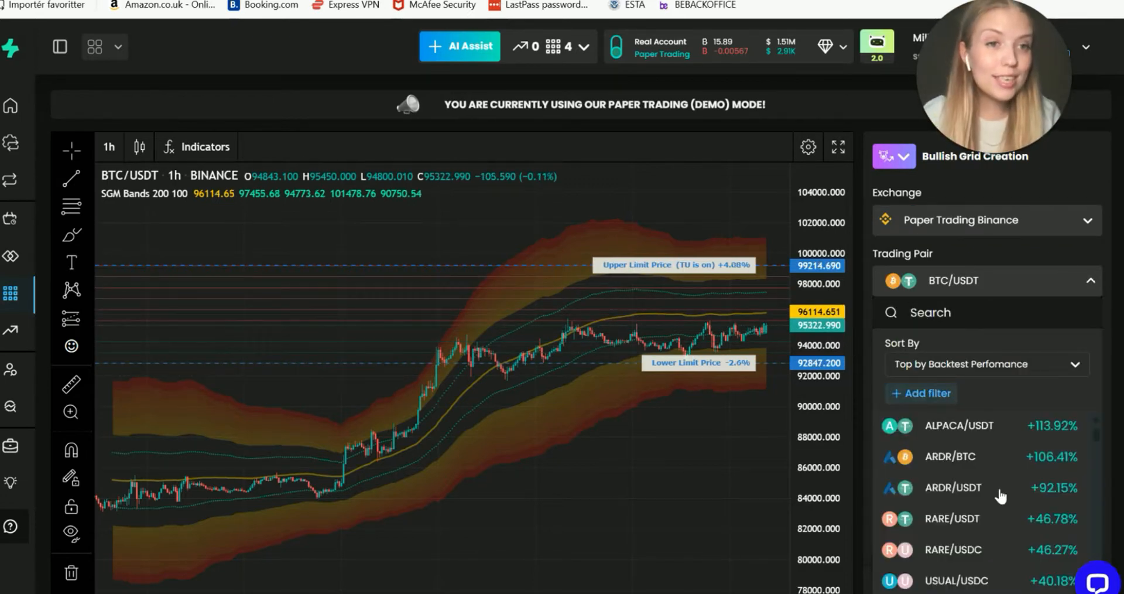
{"action": "scroll", "coordinate": [1001, 496], "scroll_direction": "down", "scroll_amount": 2}
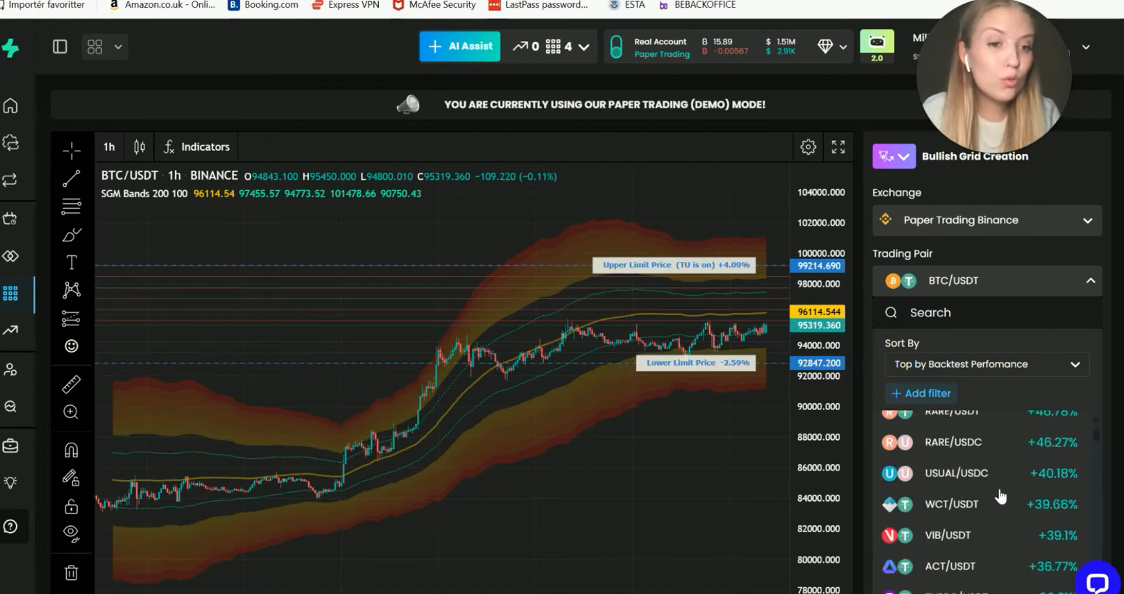
{"action": "scroll", "coordinate": [1002, 496], "scroll_direction": "down", "scroll_amount": 2}
{"action": "scroll", "coordinate": [1001, 496], "scroll_direction": "down", "scroll_amount": 3}
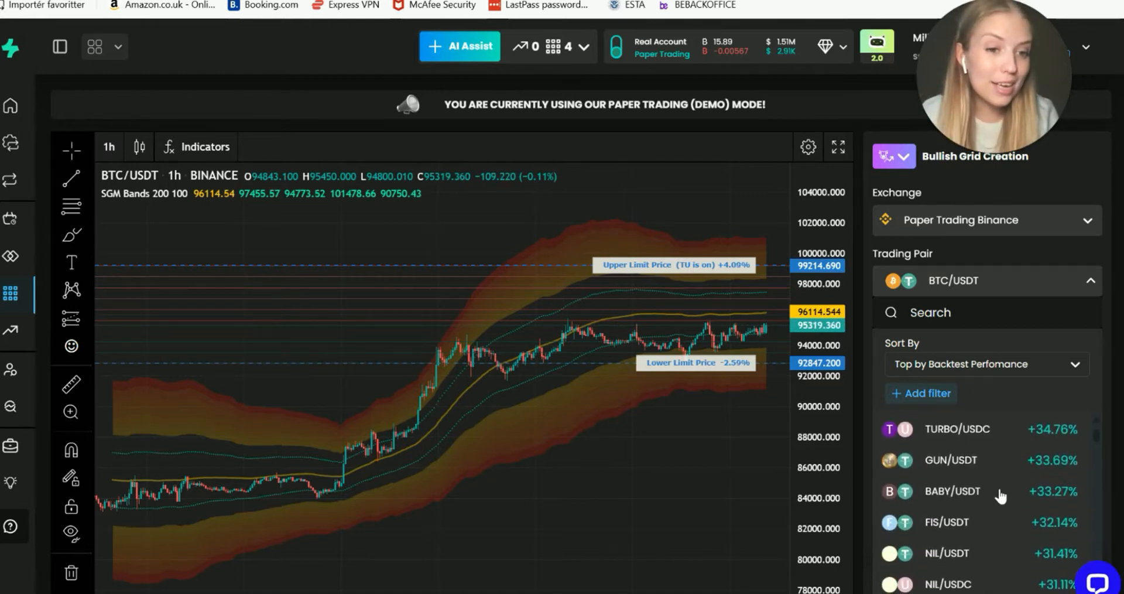
{"action": "scroll", "coordinate": [1002, 496], "scroll_direction": "down", "scroll_amount": 2}
{"action": "scroll", "coordinate": [1001, 496], "scroll_direction": "down", "scroll_amount": 3}
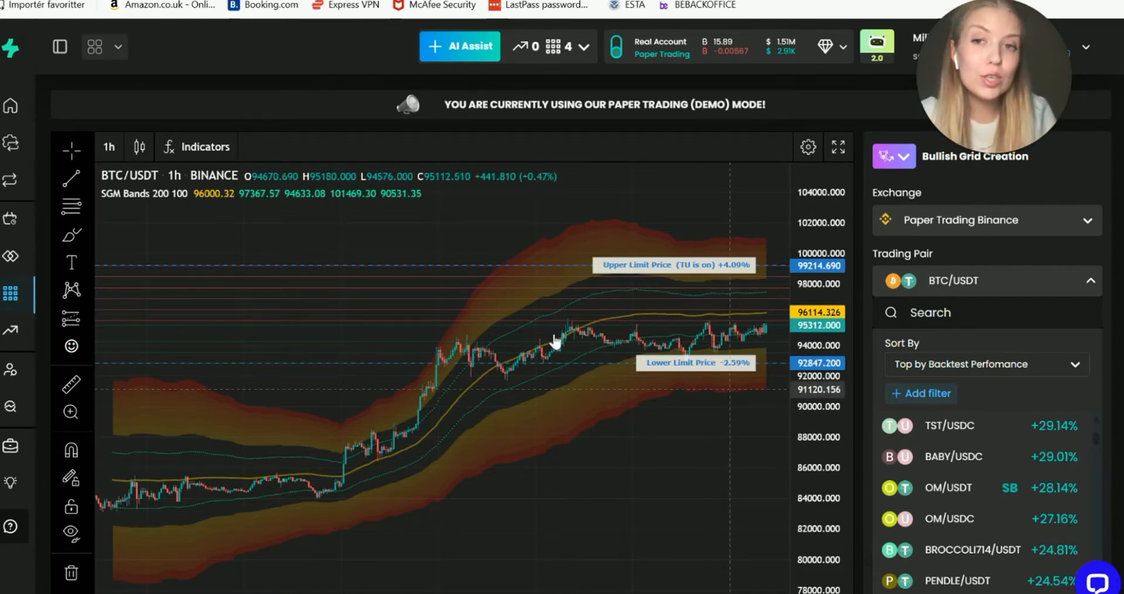
Switch to MasterGPT and ask "Can you give me 10 recommendations of AI GRIDS to set up?"
{"action": "left_click", "coordinate": [119, 50]}
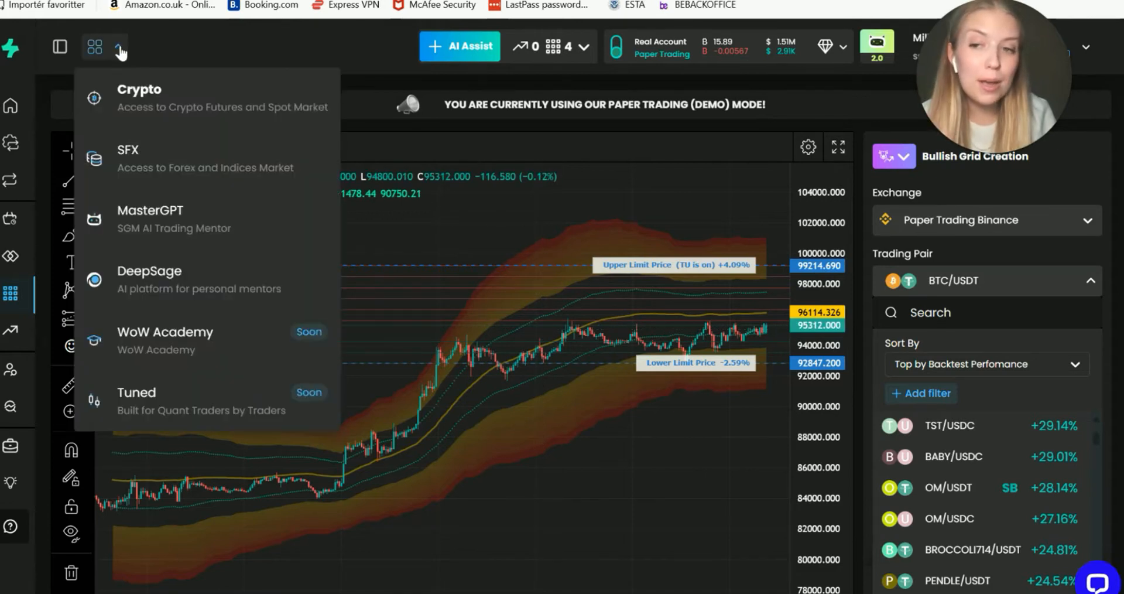
{"action": "left_click", "coordinate": [180, 227]}
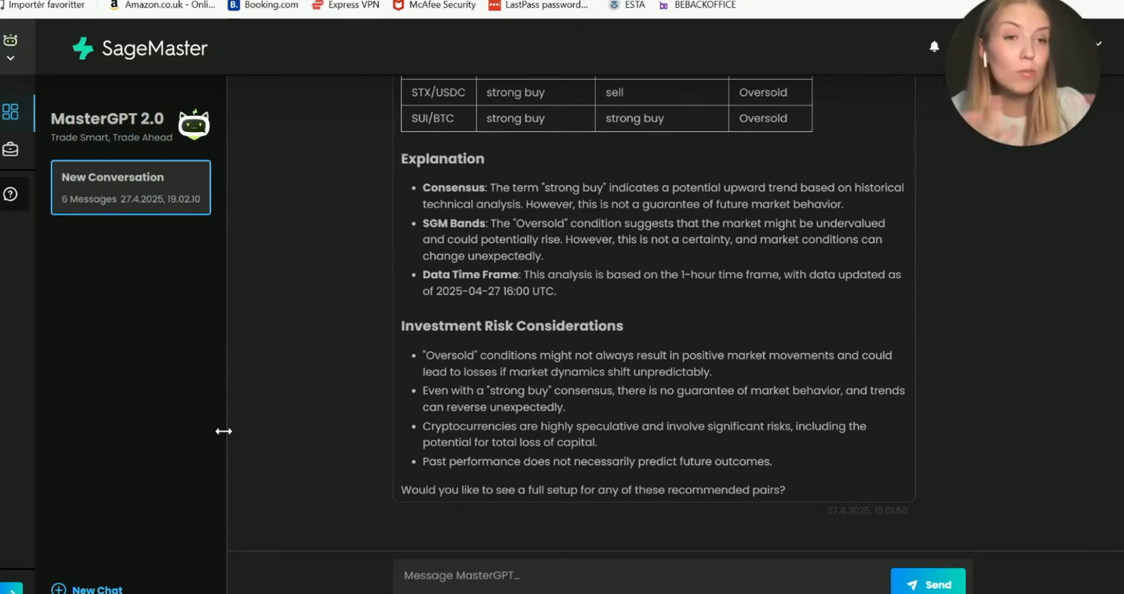
{"action": "left_click", "coordinate": [460, 588]}
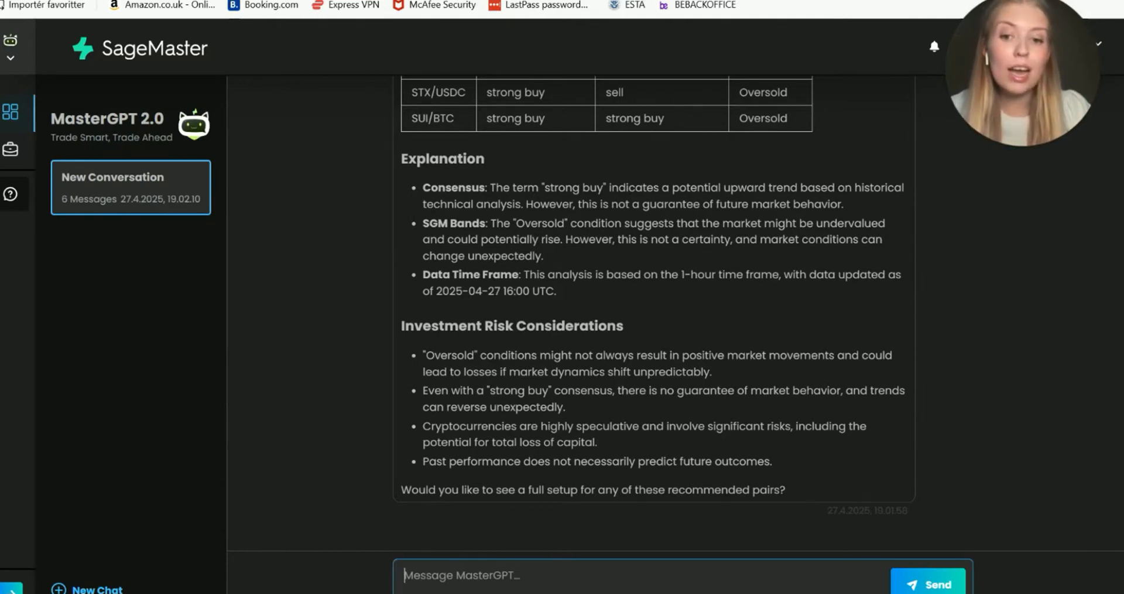
{"action": "type", "text": "Can yo"}
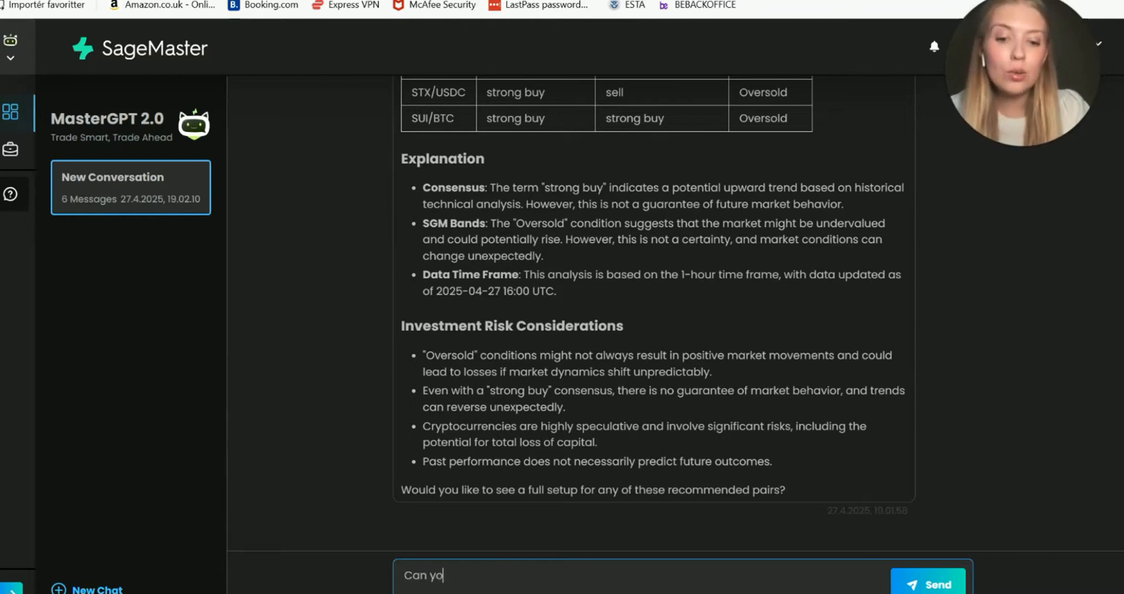
{"action": "type", "text": "u give me 1"}
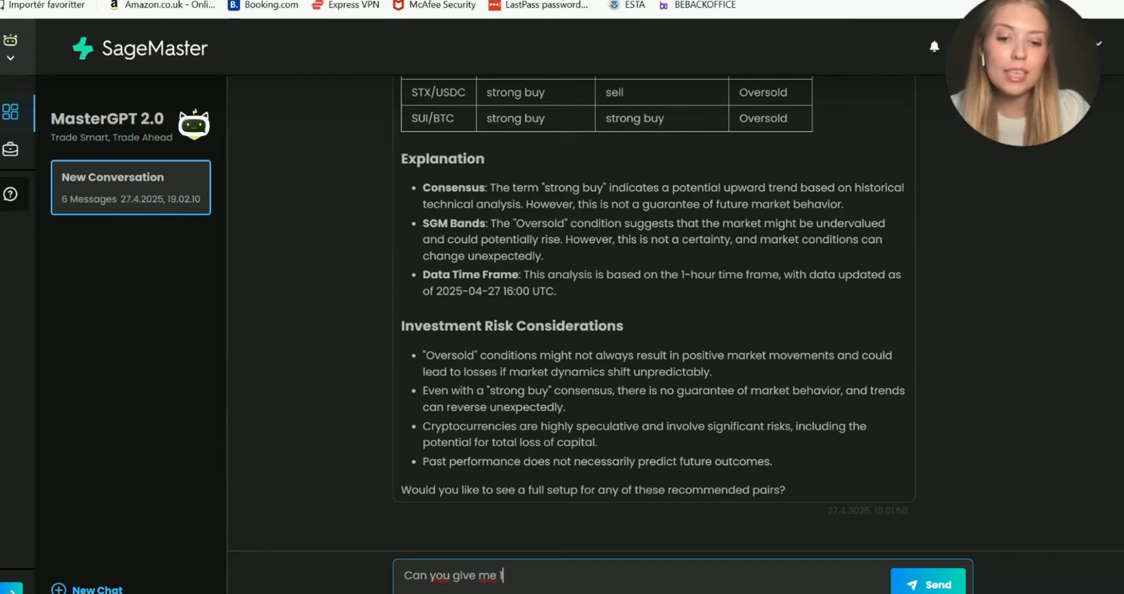
{"action": "type", "text": "0 recomm"}
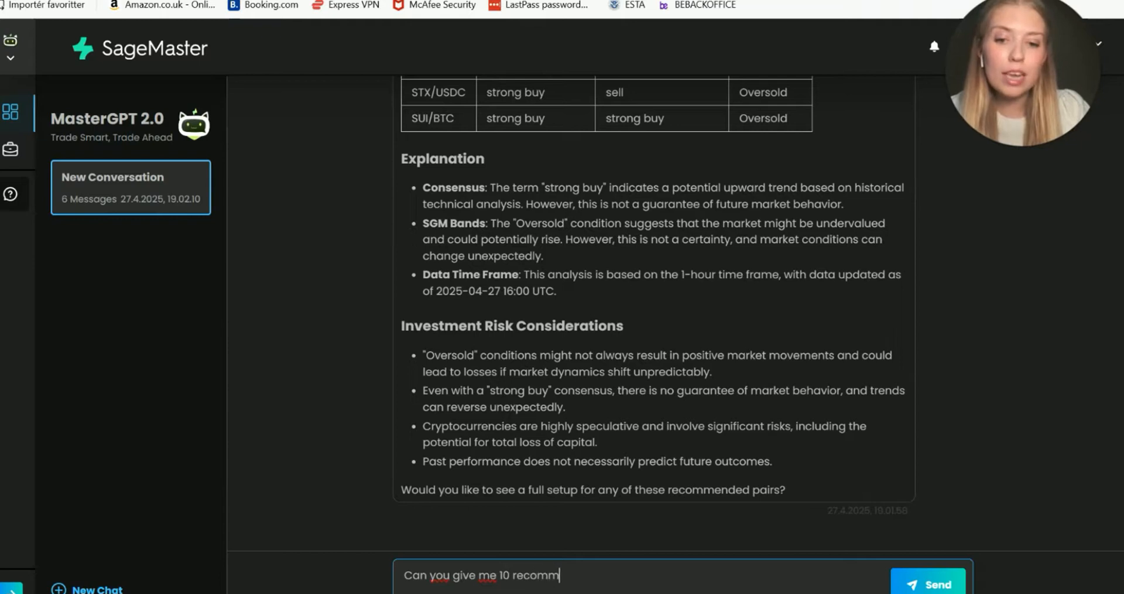
{"action": "type", "text": "endations of A"}
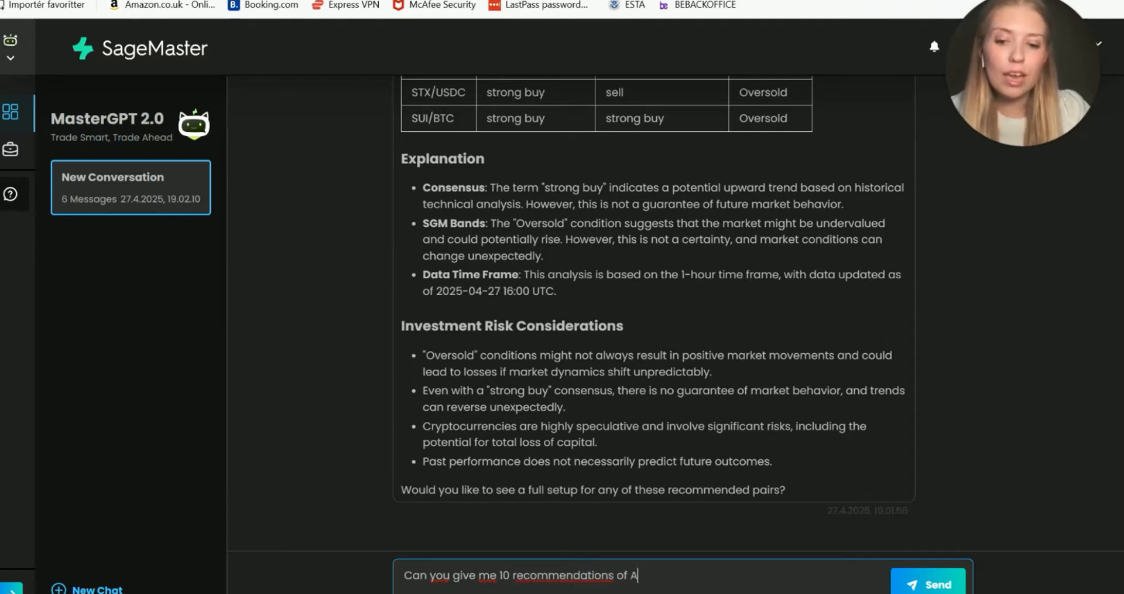
{"action": "type", "text": "I GRIDS to s"}
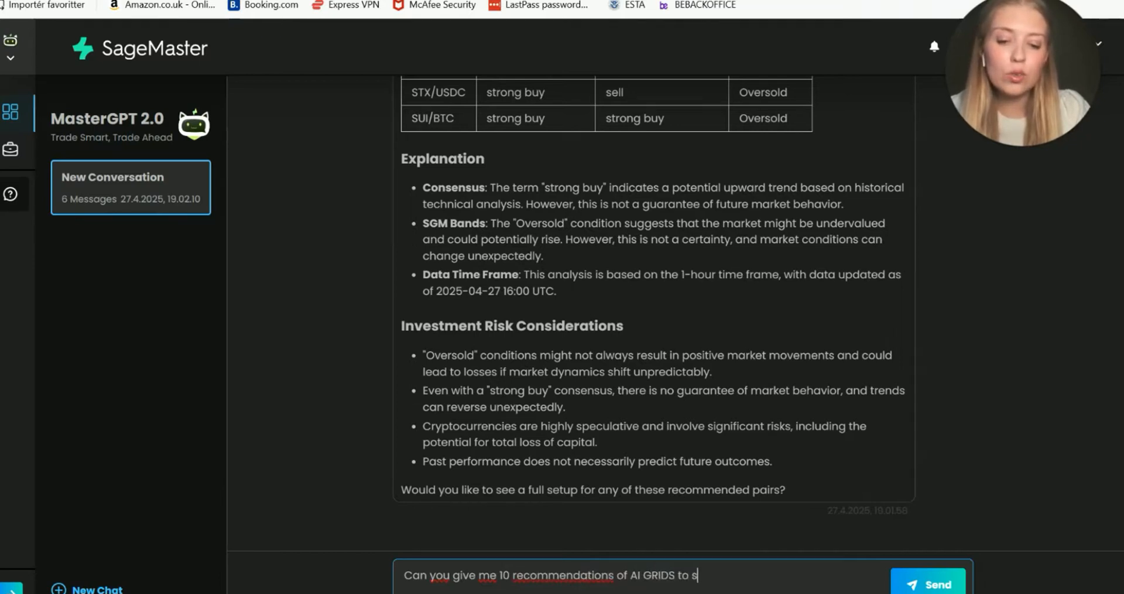
{"action": "type", "text": "et up"}
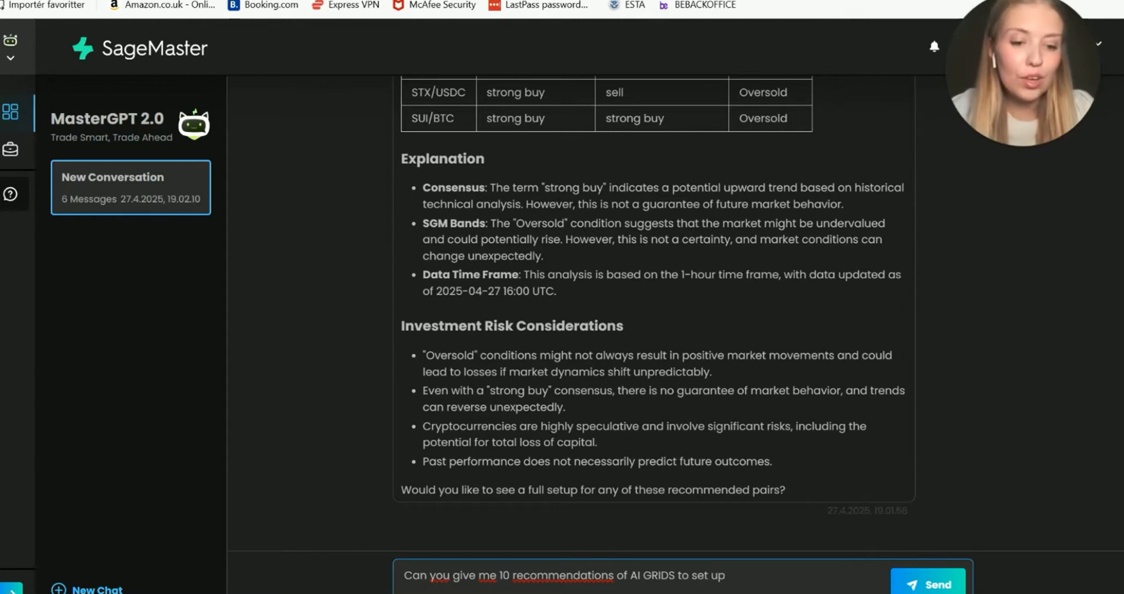
{"action": "type", "text": "?"}
{"action": "key", "text": "Return"}
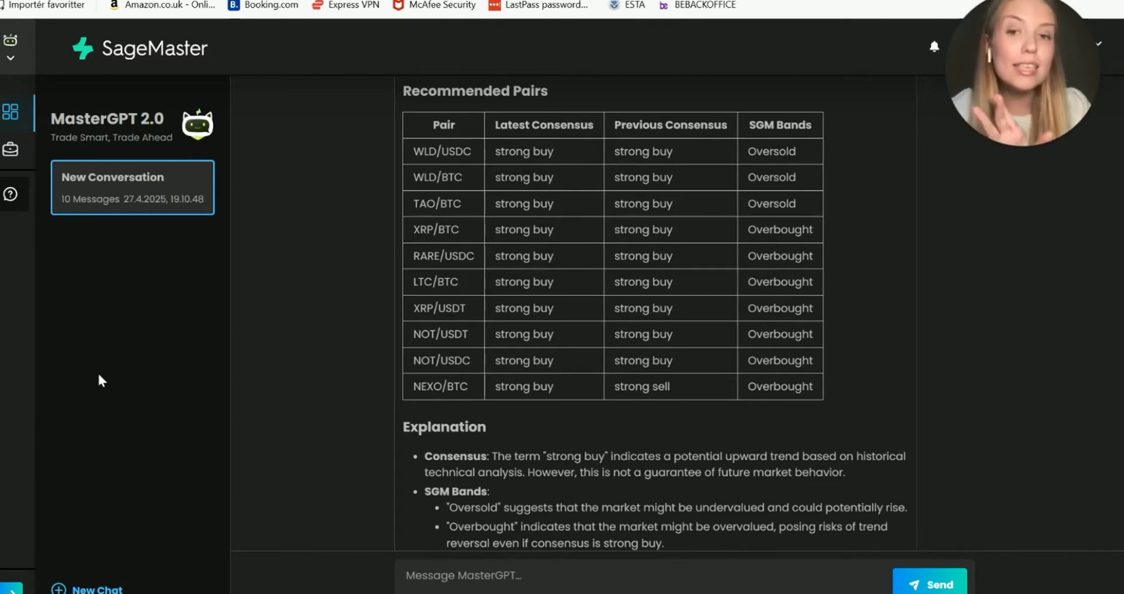
In the Paper Trading Bybit grid setup, search for WLD and select WLD/USDC as the trading pair
{"action": "left_click_drag", "start_coordinate": [413, 151], "coordinate": [475, 150]}
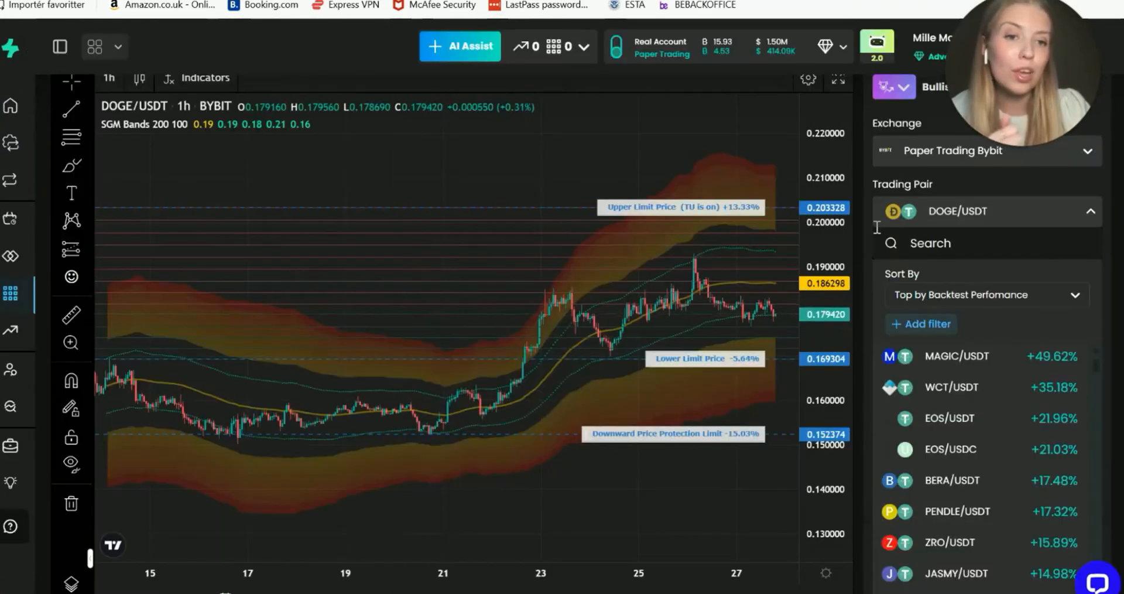
{"action": "left_click", "coordinate": [1004, 212]}
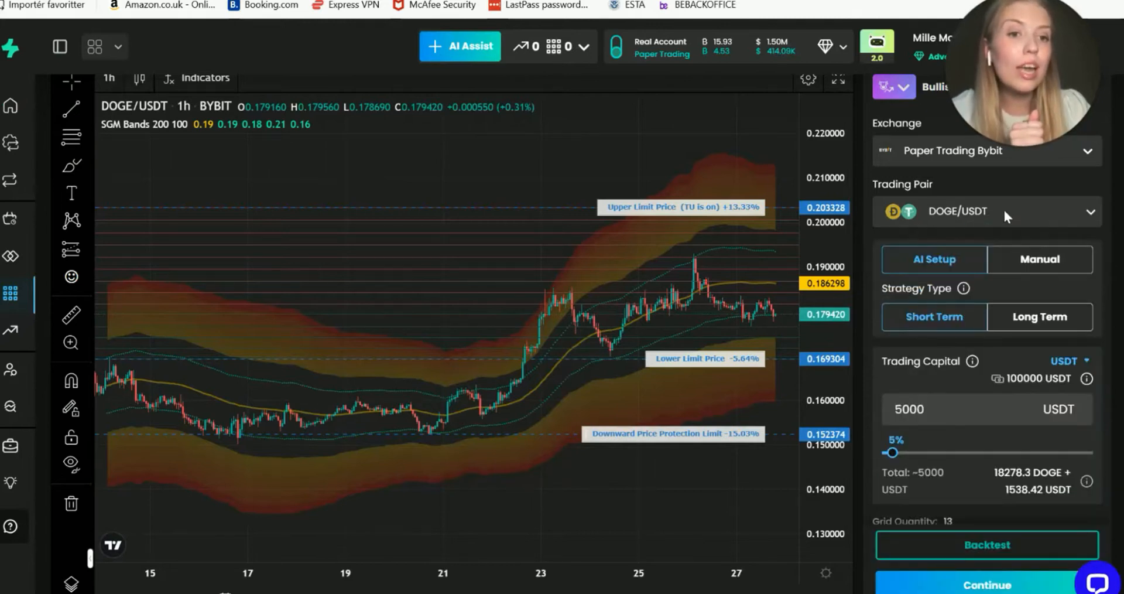
{"action": "left_click", "coordinate": [1005, 214]}
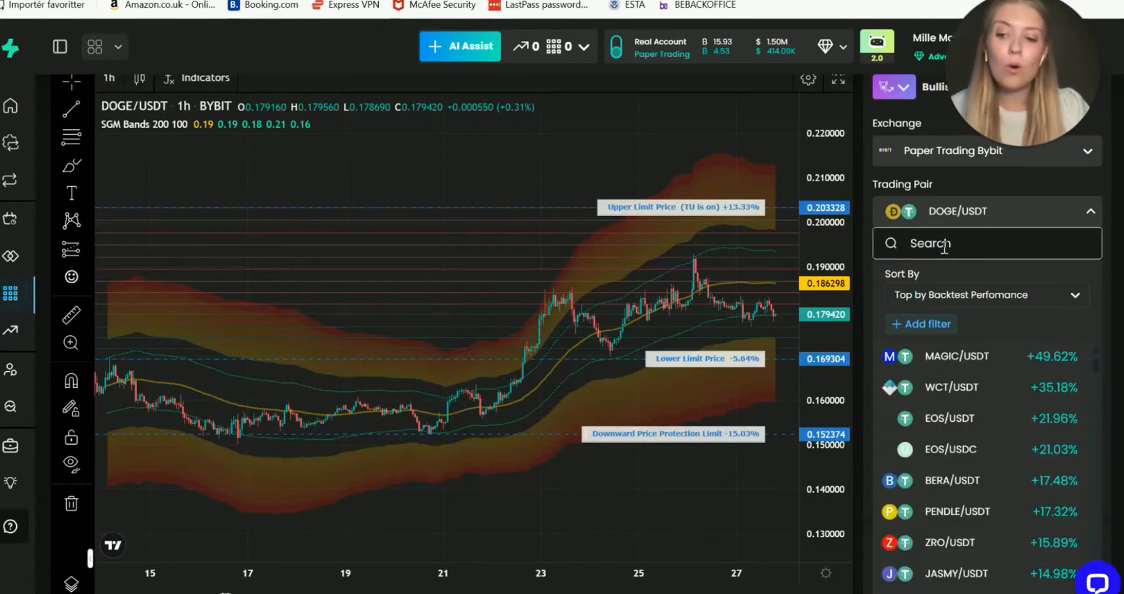
{"action": "type", "text": "WLD"}
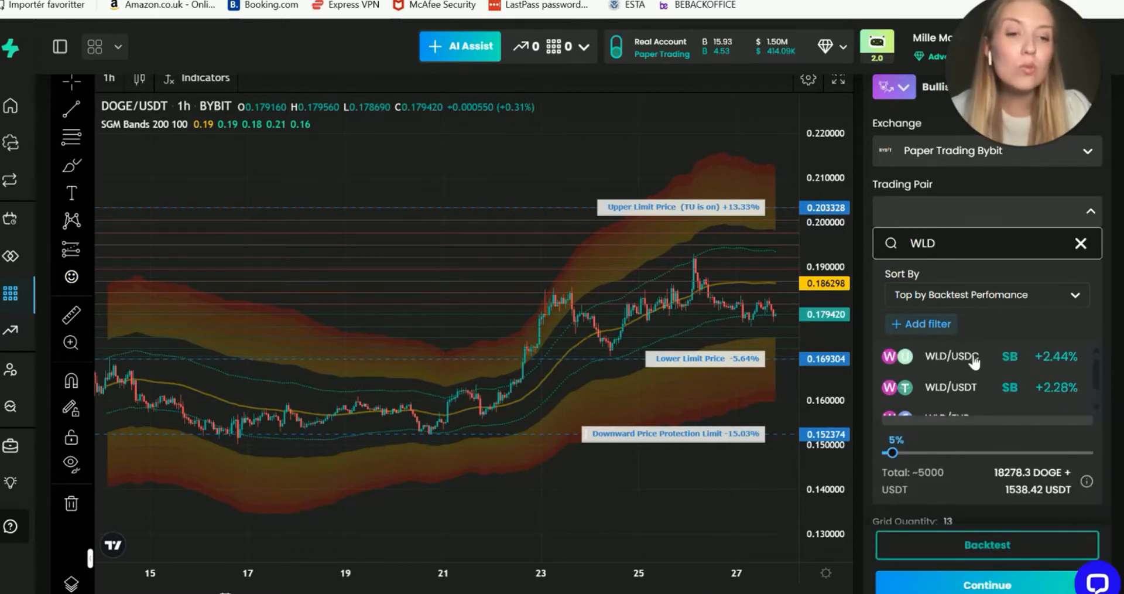
{"action": "left_click", "coordinate": [973, 357]}
{"action": "left_click", "coordinate": [974, 358]}
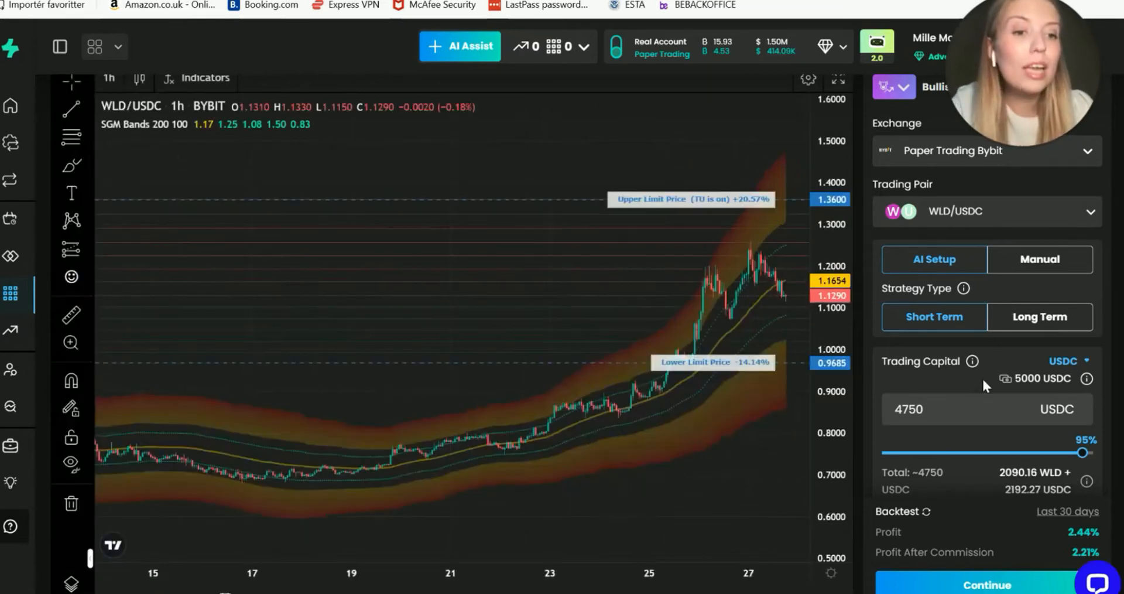
Set the grid's trading capital to 5% (250 USDC) and enable Downward Price Protection
{"action": "left_click_drag", "start_coordinate": [1081, 452], "coordinate": [891, 453]}
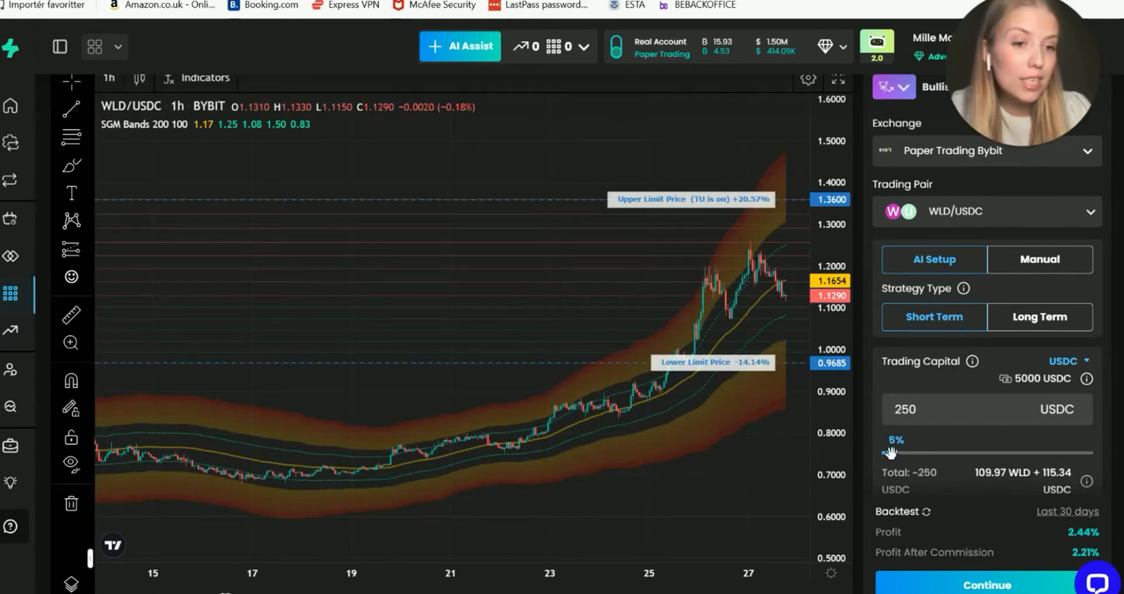
{"action": "scroll", "coordinate": [1018, 431], "scroll_direction": "down", "scroll_amount": 3}
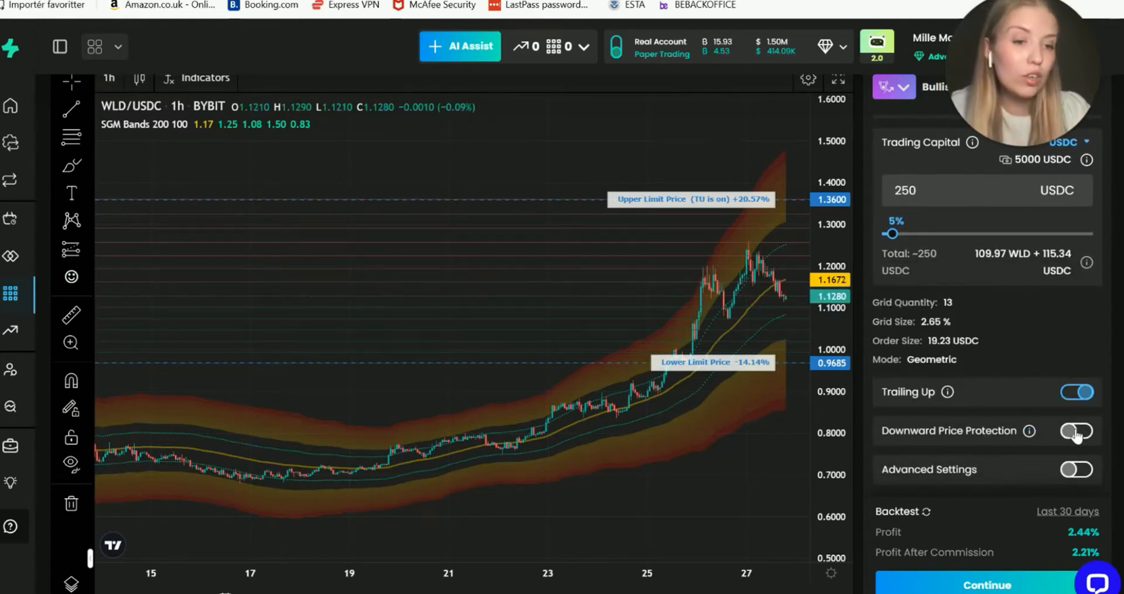
{"action": "left_click", "coordinate": [1077, 432]}
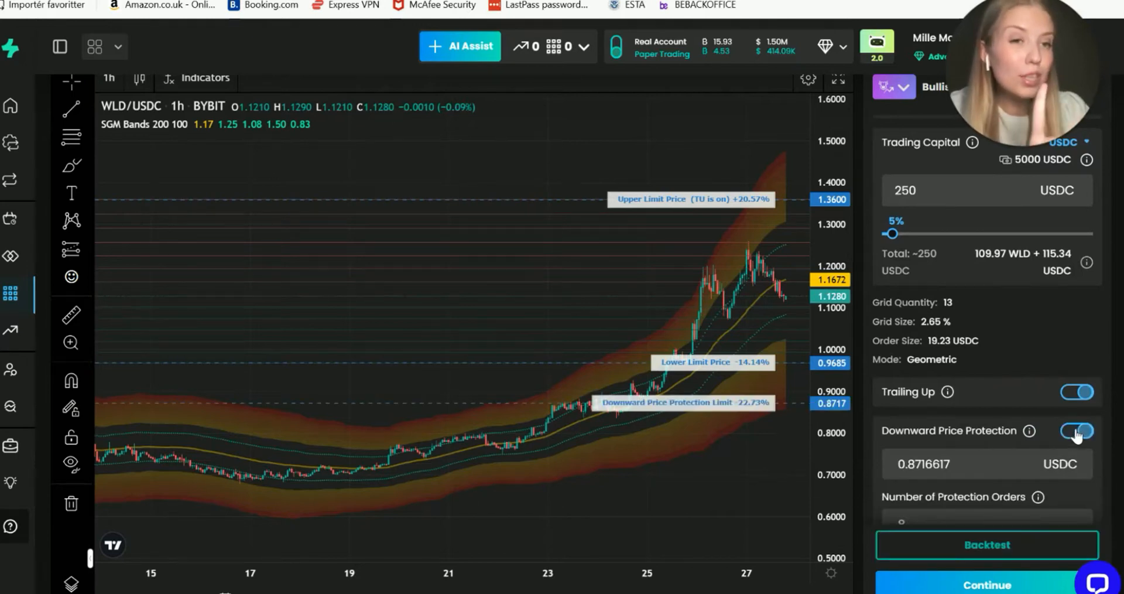
{"action": "scroll", "coordinate": [1077, 436], "scroll_direction": "down", "scroll_amount": 2}
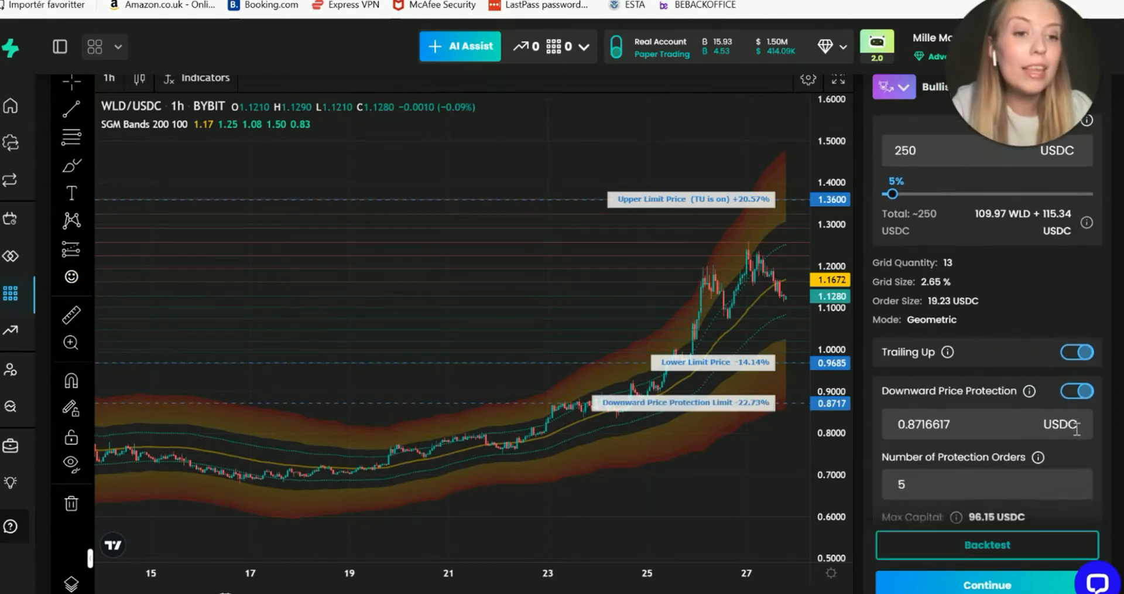
{"action": "mouse_move", "coordinate": [1038, 408]}
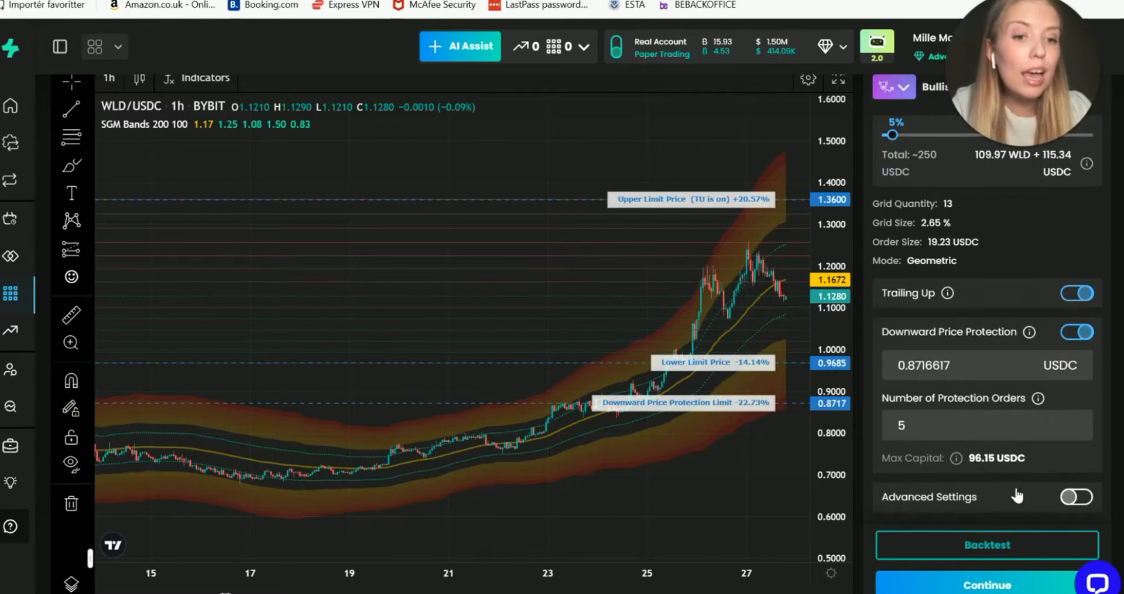
Continue to the settings summary, create the WLD/USDC grid and approve the balancing market orders
{"action": "left_click", "coordinate": [998, 585]}
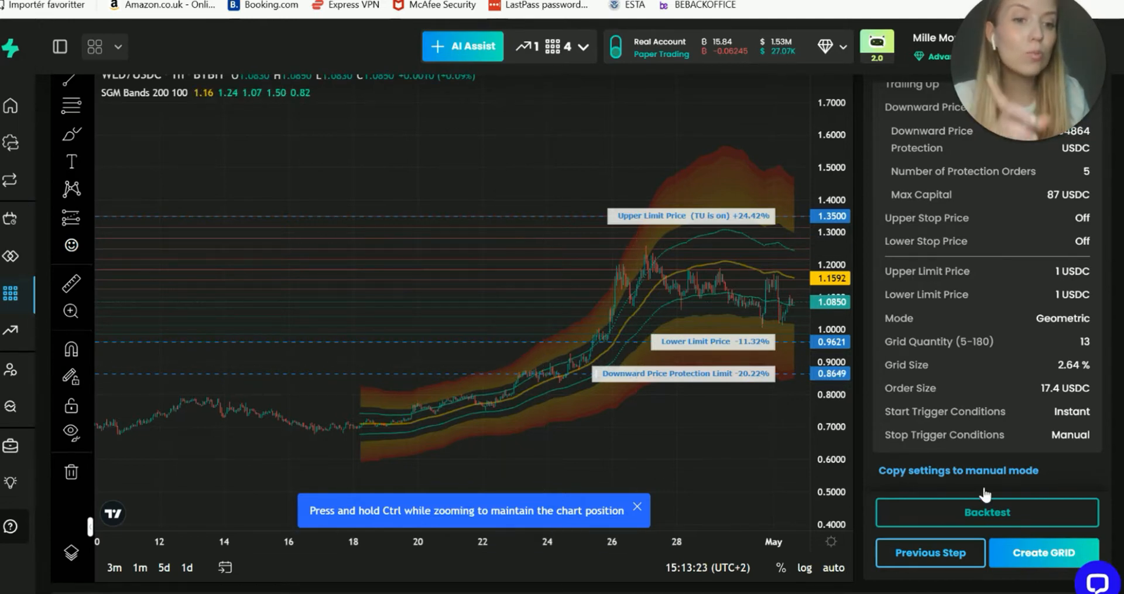
{"action": "left_click", "coordinate": [1006, 554]}
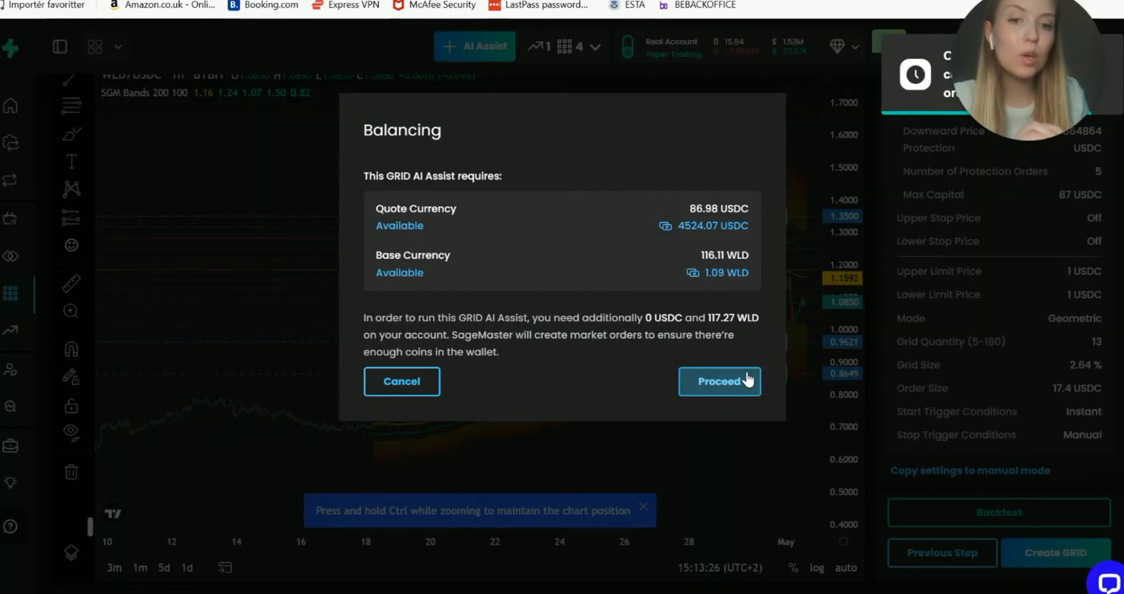
{"action": "left_click", "coordinate": [738, 381]}
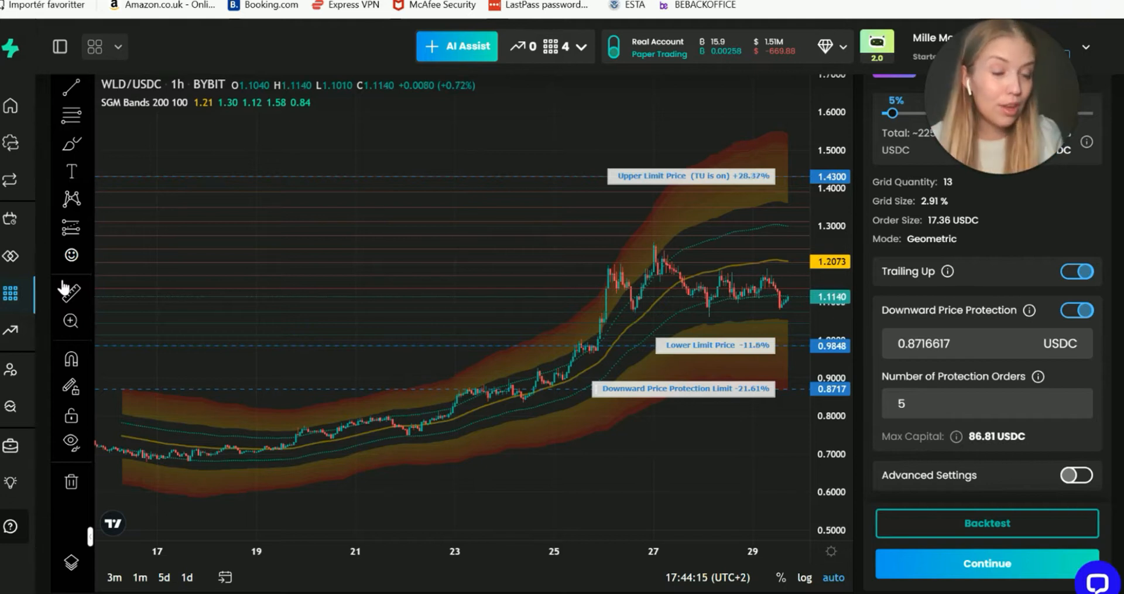
Backtest the WLD/USDC grid and close the details of the running WLD/USDC assist
{"action": "left_click", "coordinate": [1005, 526]}
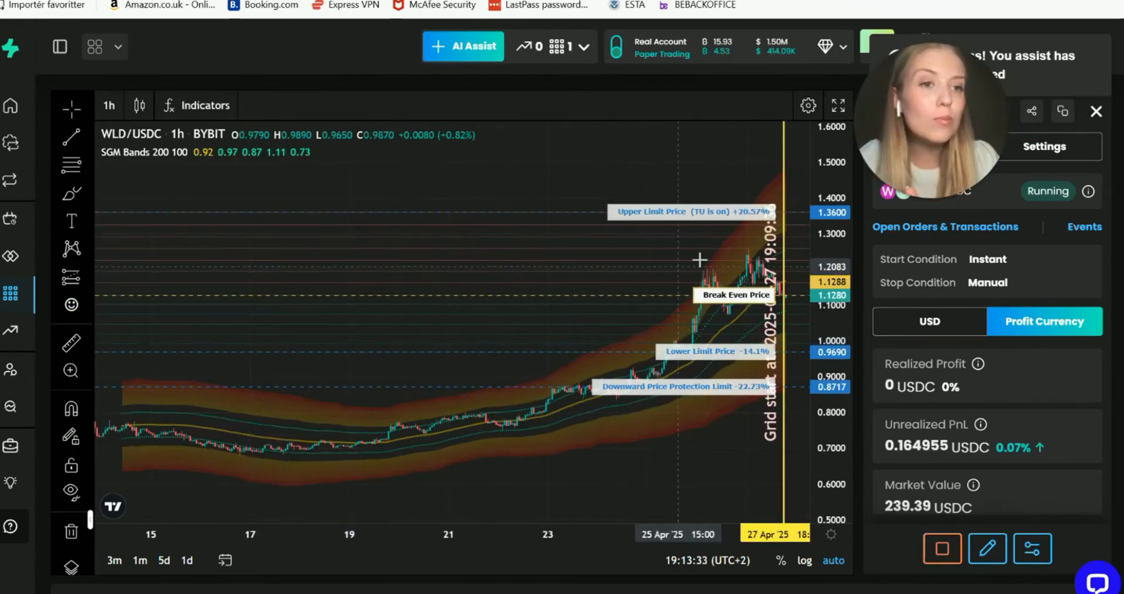
{"action": "left_click", "coordinate": [1096, 112]}
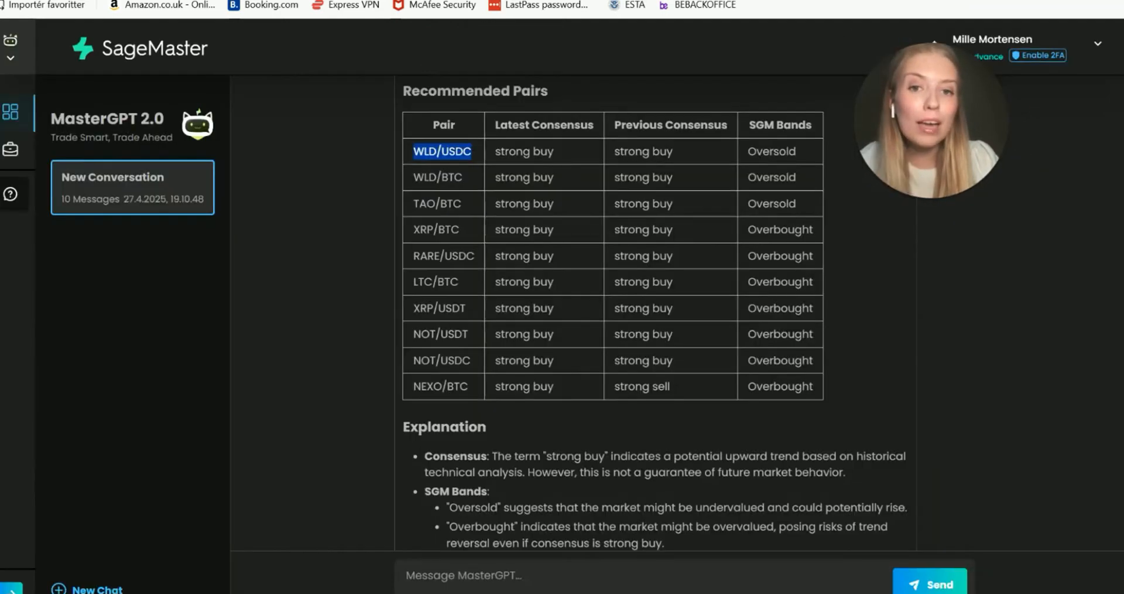
Pick WLD/BTC from MasterGPT's recommended pairs and search for it as the trading pair of a new Paper Trading Bybit grid
{"action": "left_click", "coordinate": [448, 167]}
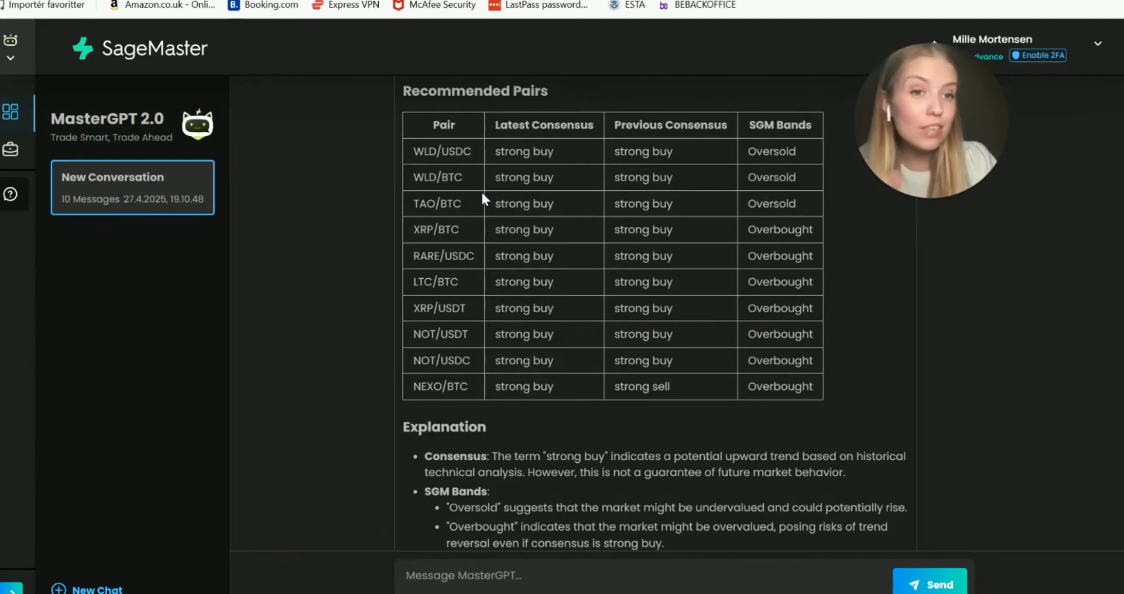
{"action": "left_click_drag", "start_coordinate": [465, 175], "coordinate": [418, 179]}
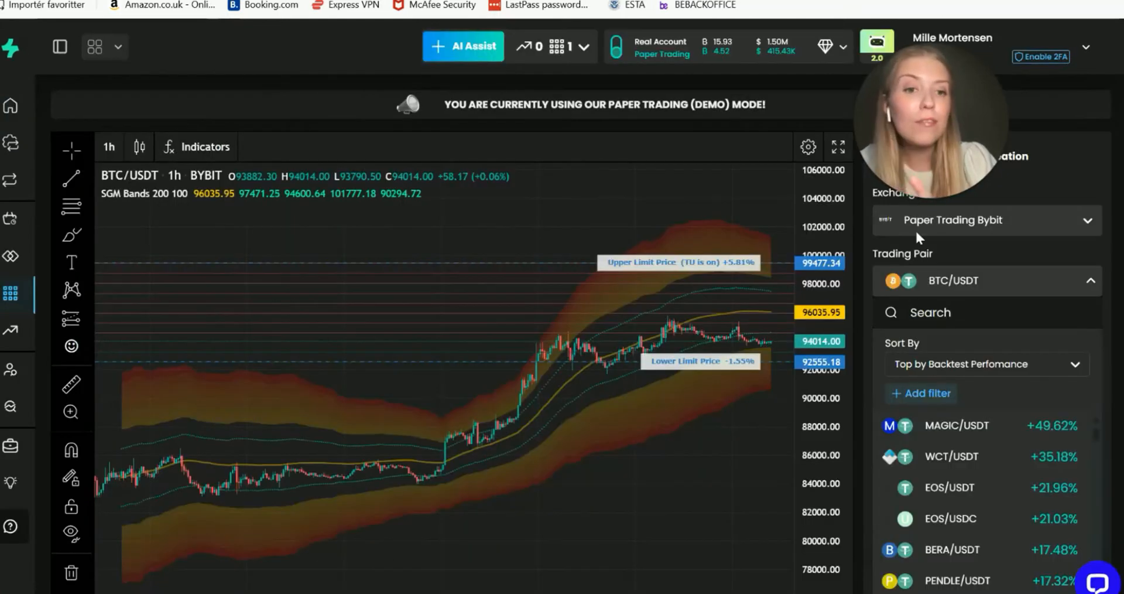
{"action": "left_click", "coordinate": [935, 322]}
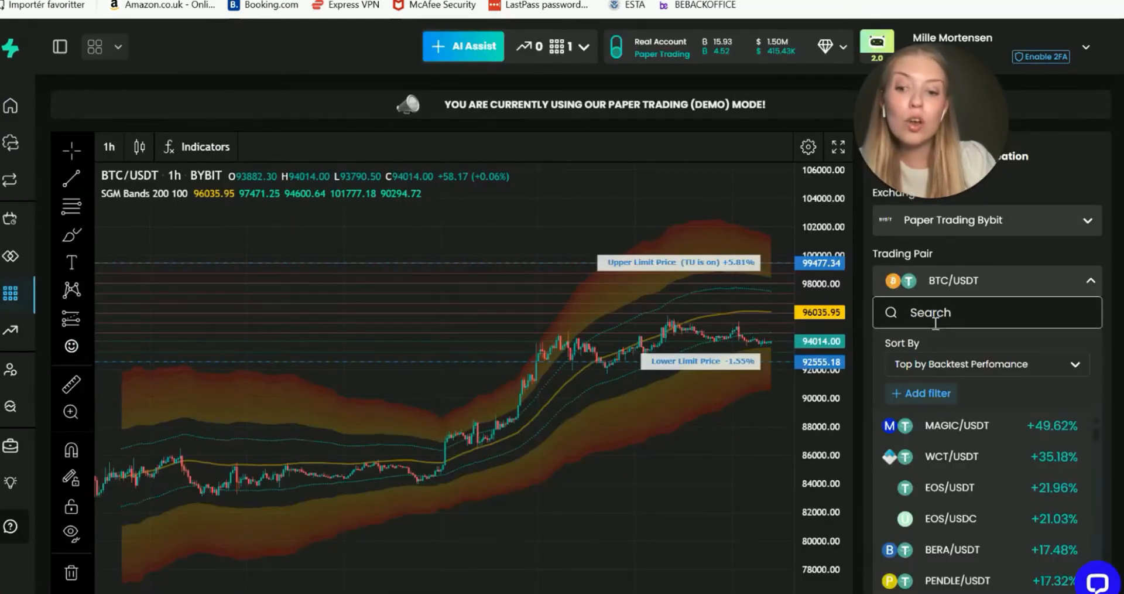
{"action": "type", "text": "WLD/BT"}
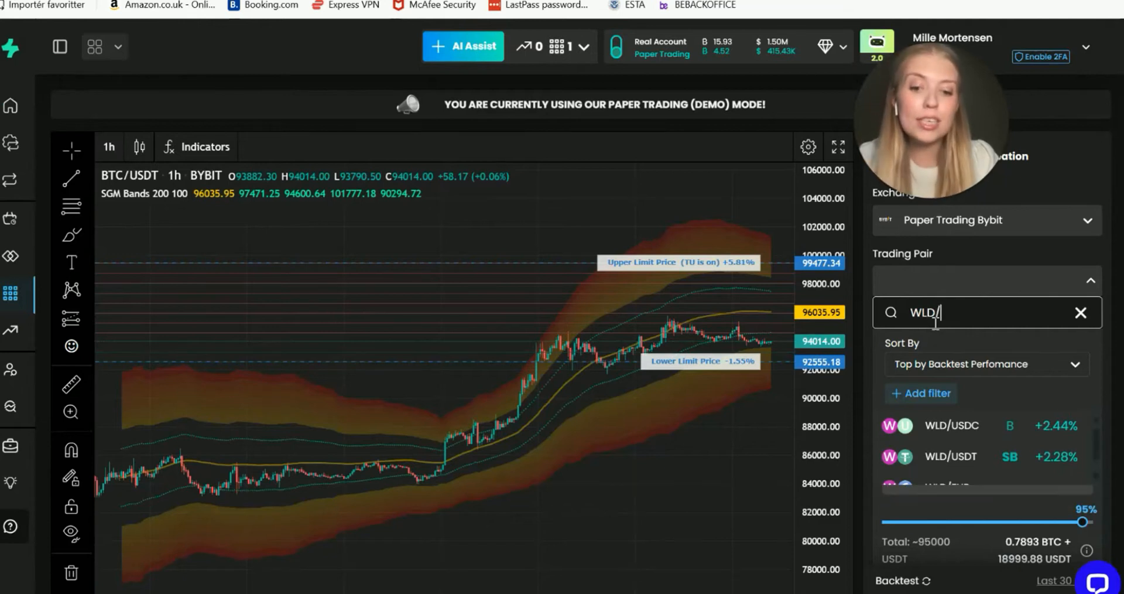
{"action": "type", "text": "C"}
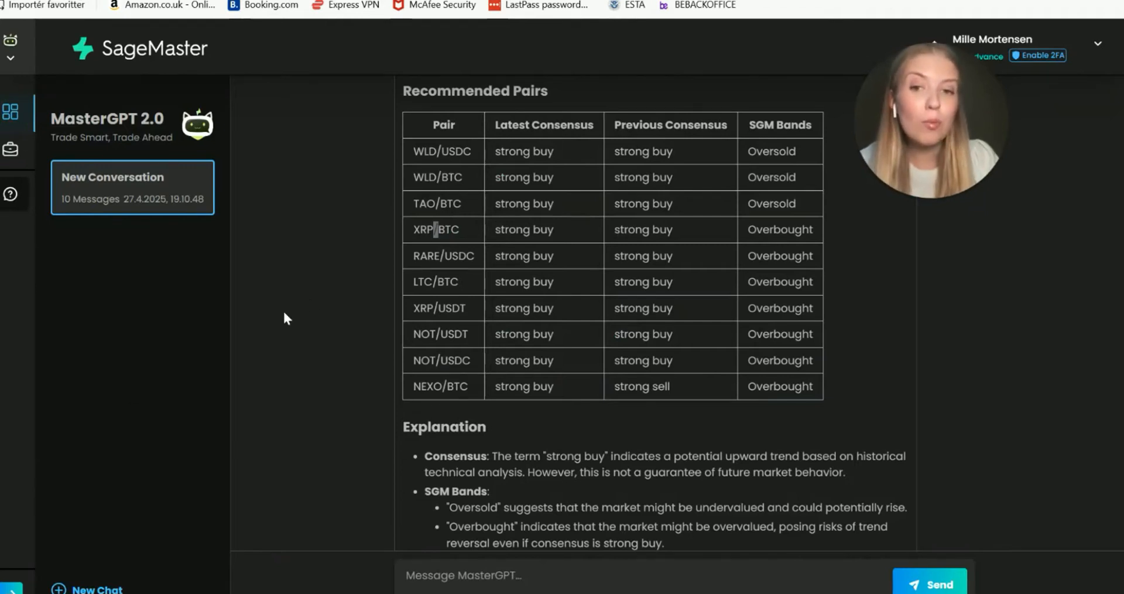
Take XRP/BTC from MasterGPT's recommendations, search for XRP in the grid setup and select XRP/BTC as the trading pair
{"action": "triple_click", "coordinate": [427, 229]}
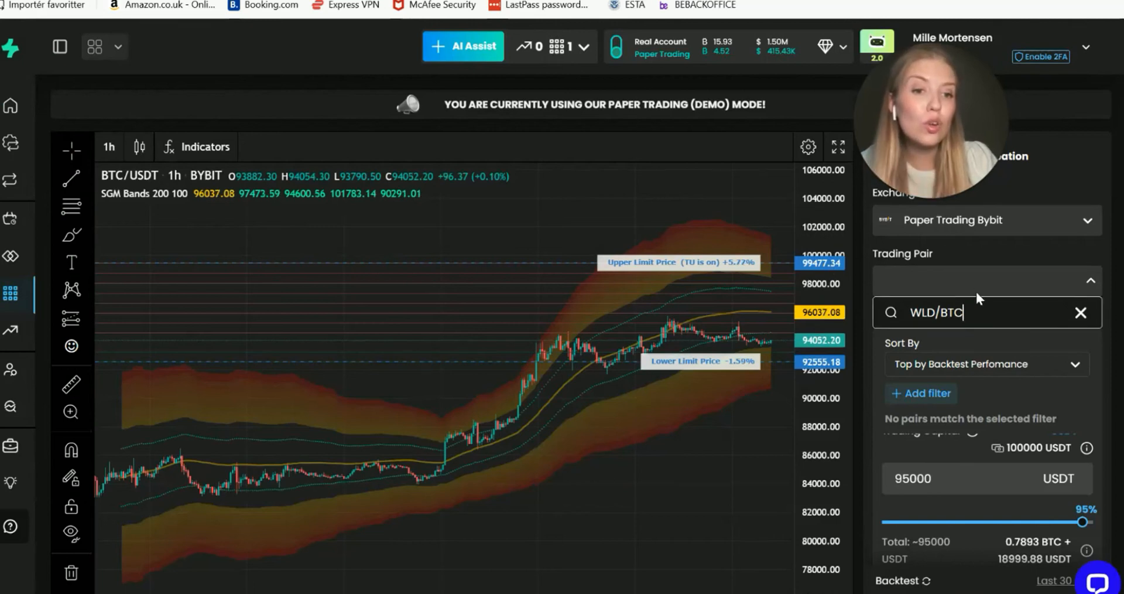
{"action": "triple_click", "coordinate": [963, 316]}
{"action": "key", "text": "BackSpace"}
{"action": "type", "text": "XR"}
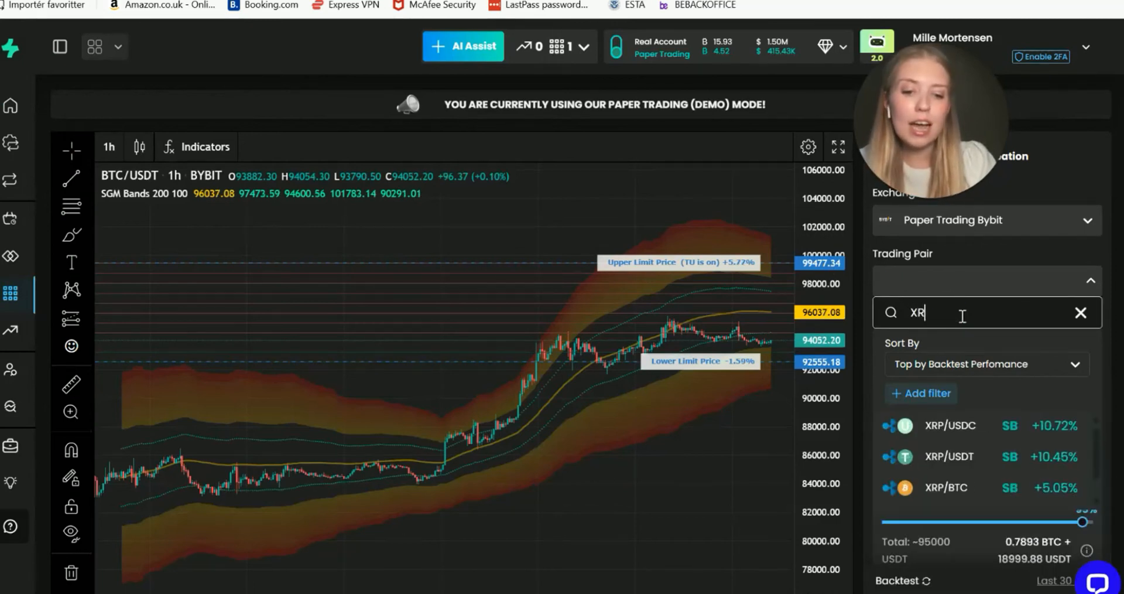
{"action": "type", "text": "P"}
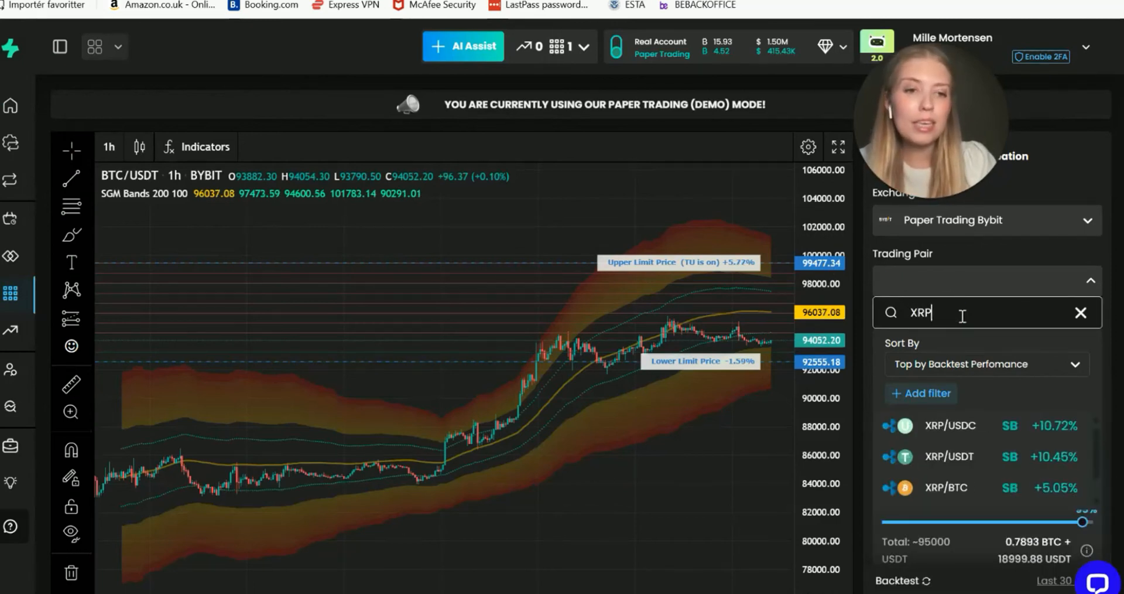
{"action": "left_click", "coordinate": [943, 489]}
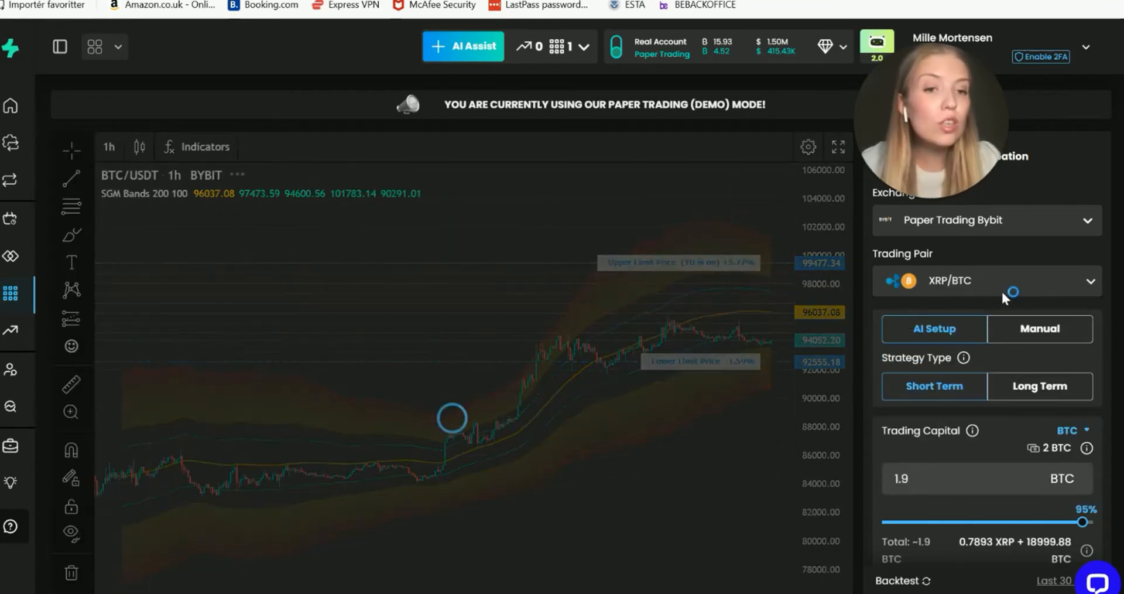
Set the XRP/BTC grid's trading capital to 5% (0.1 BTC) and enable Downward Price Protection
{"action": "scroll", "coordinate": [998, 431], "scroll_direction": "down", "scroll_amount": 1}
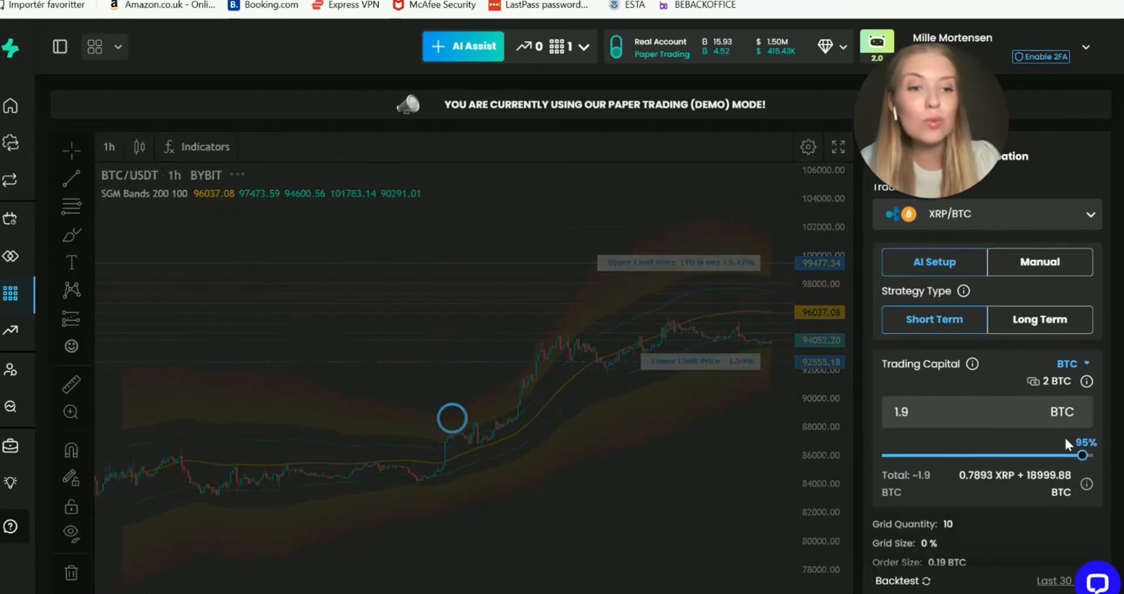
{"action": "left_click_drag", "start_coordinate": [1080, 451], "coordinate": [893, 459]}
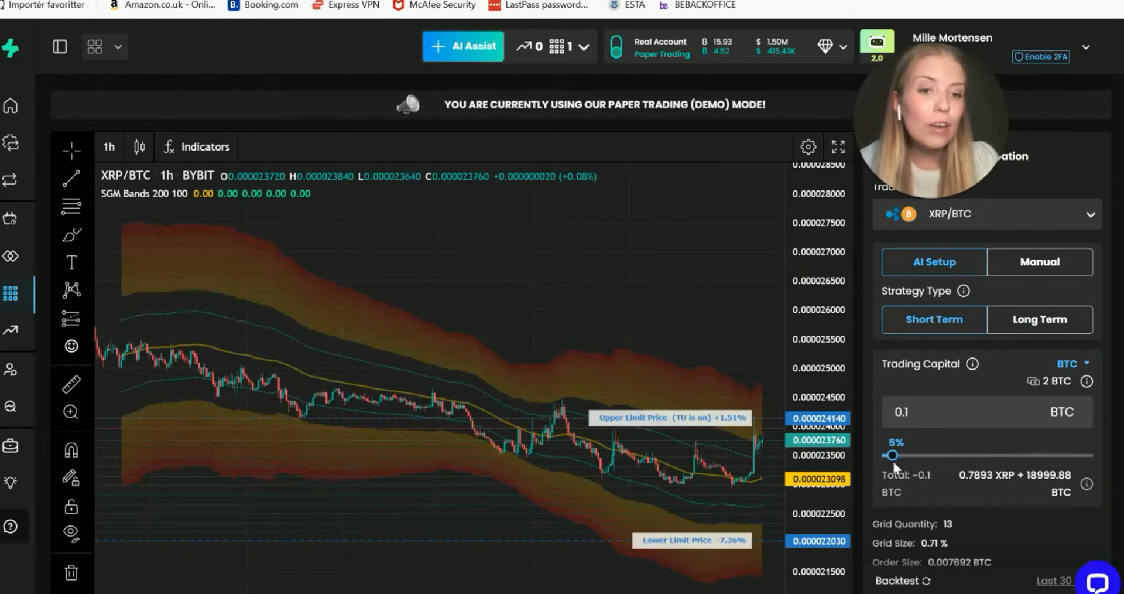
{"action": "scroll", "coordinate": [956, 438], "scroll_direction": "down", "scroll_amount": 3}
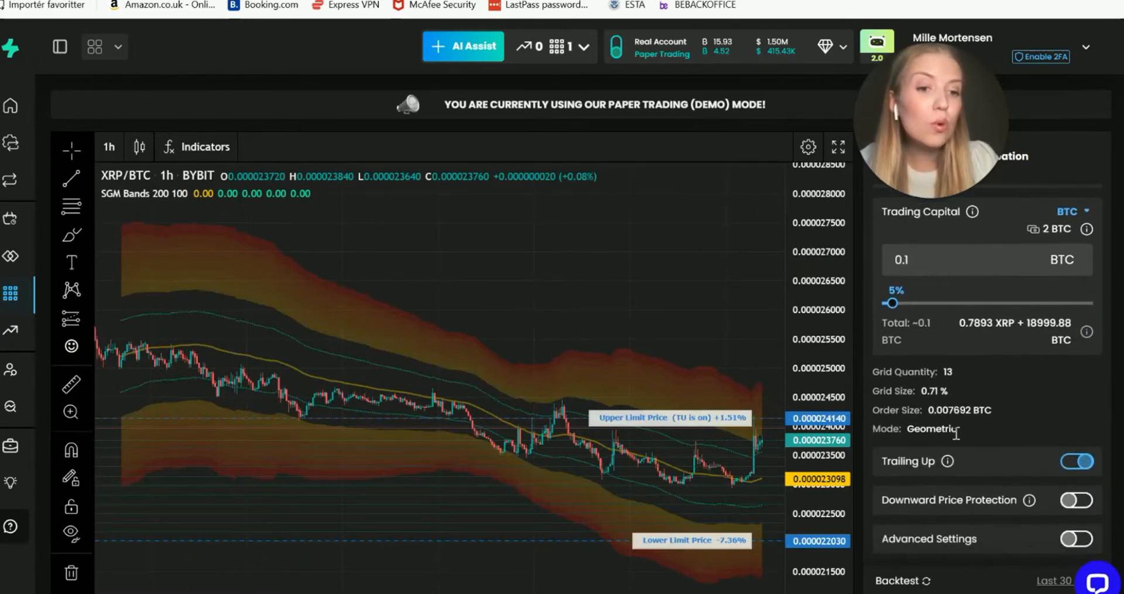
{"action": "left_click", "coordinate": [1078, 501]}
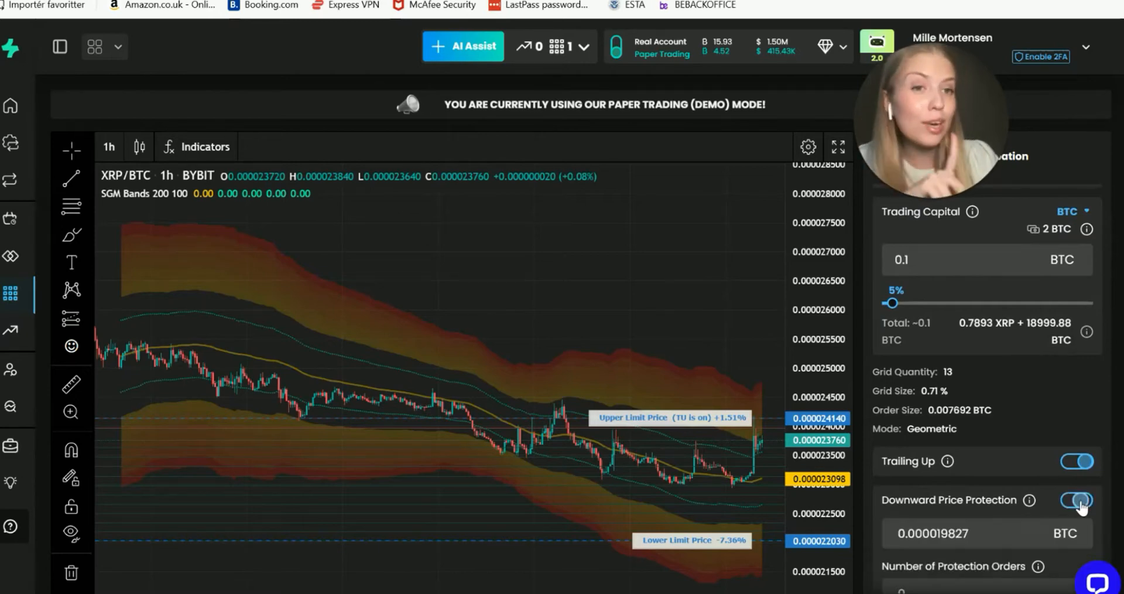
Continue to the settings summary, create the XRP/BTC grid and approve the balancing market orders
{"action": "scroll", "coordinate": [966, 521], "scroll_direction": "down", "scroll_amount": 3}
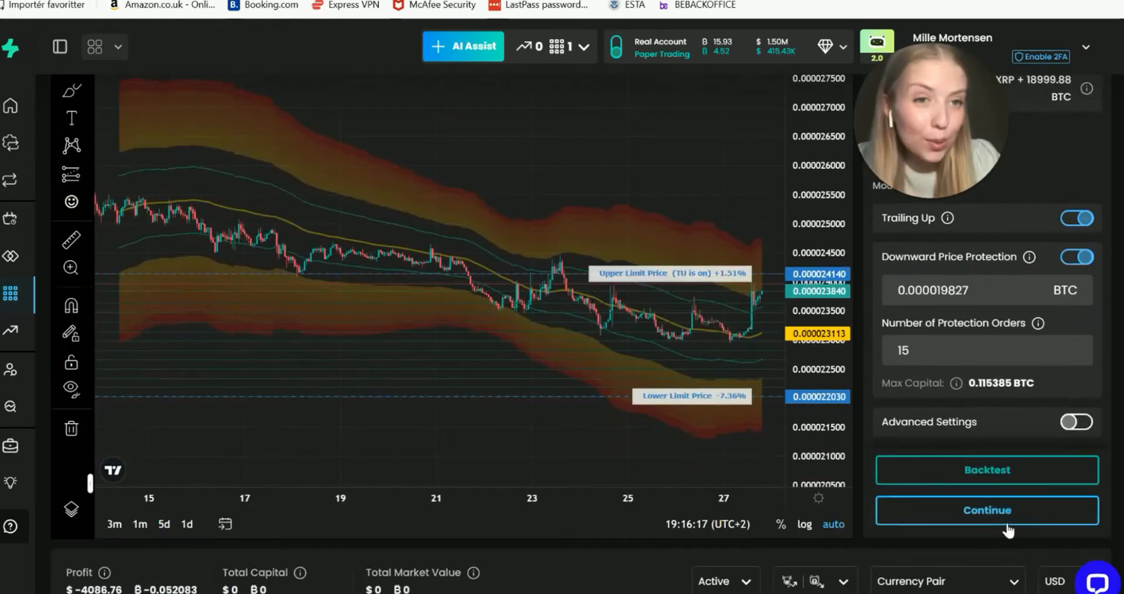
{"action": "left_click", "coordinate": [1007, 523]}
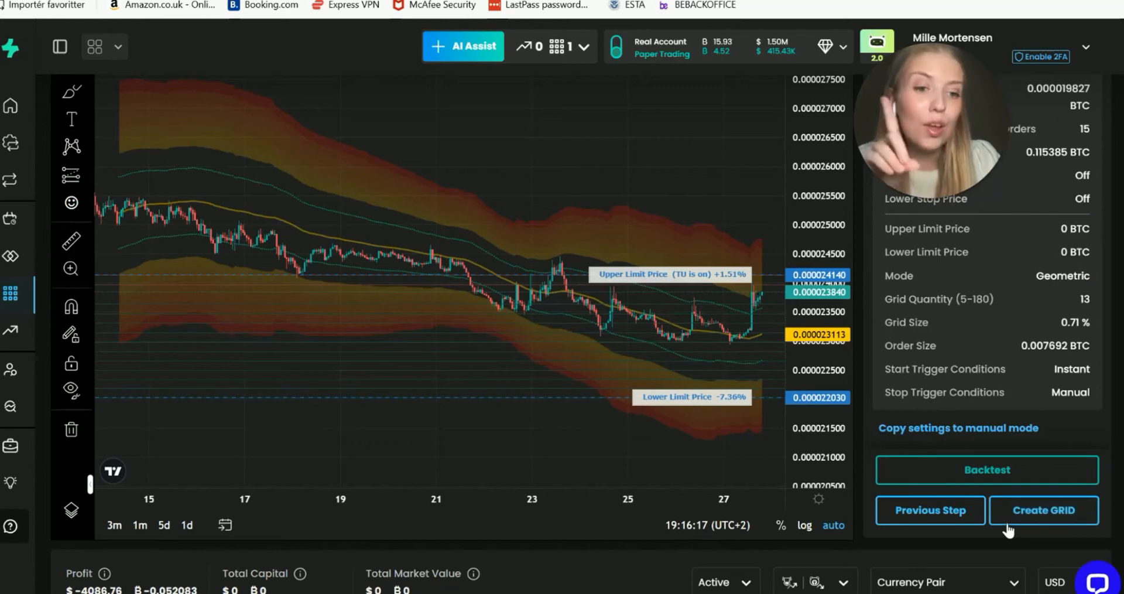
{"action": "left_click", "coordinate": [1045, 510]}
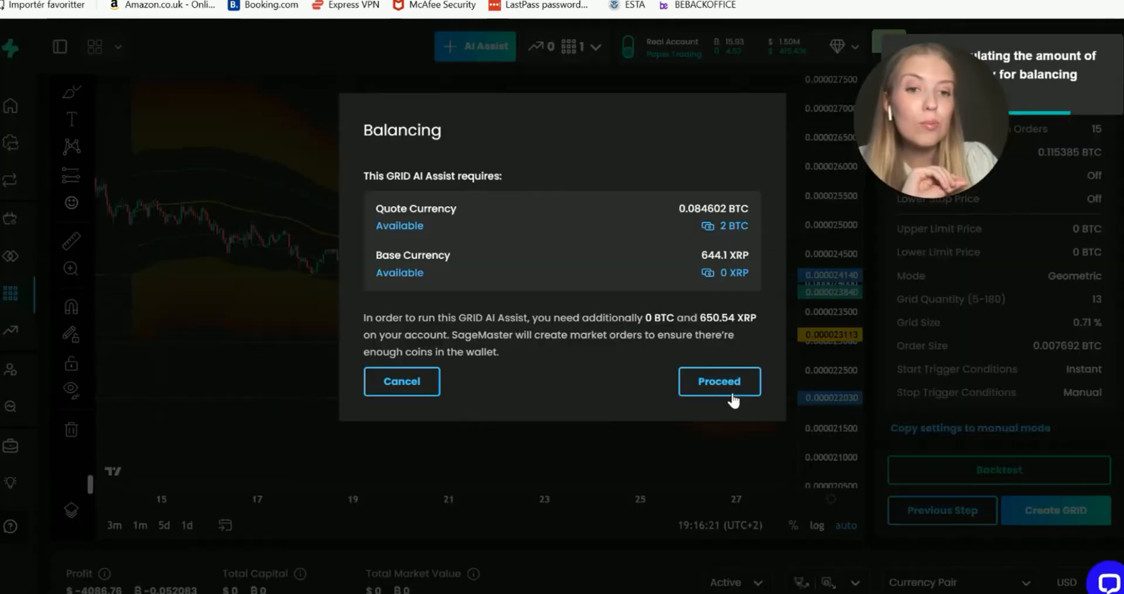
{"action": "left_click", "coordinate": [736, 394]}
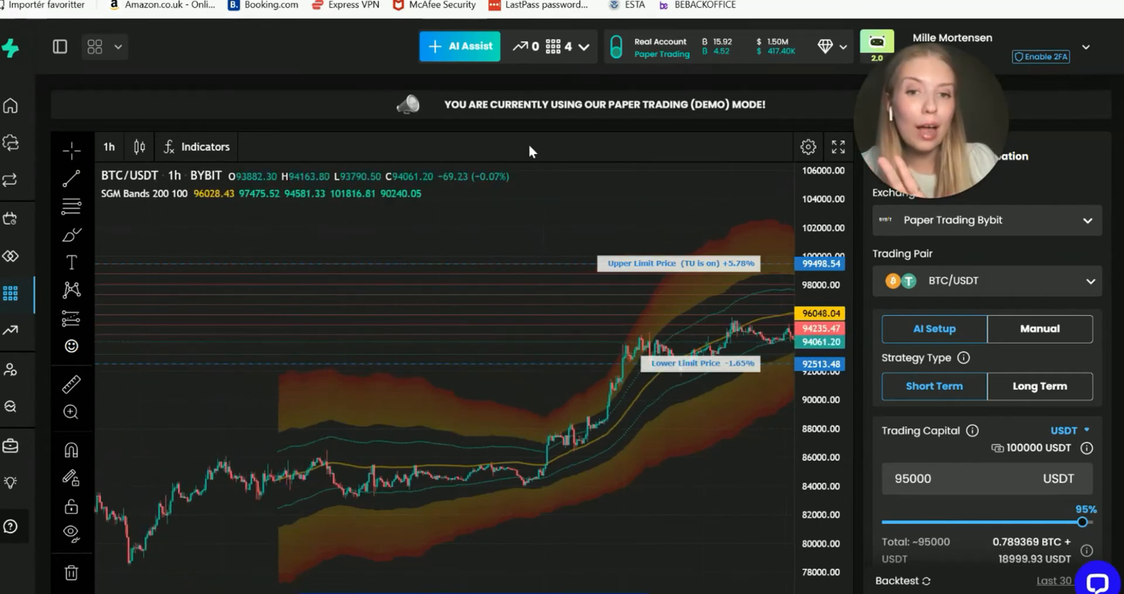
Stop the running NOT/USDC grid assist from the list of active assists, selling at the market price
{"action": "scroll", "coordinate": [529, 142], "scroll_direction": "down", "scroll_amount": 5}
{"action": "scroll", "coordinate": [496, 491], "scroll_direction": "down", "scroll_amount": 3}
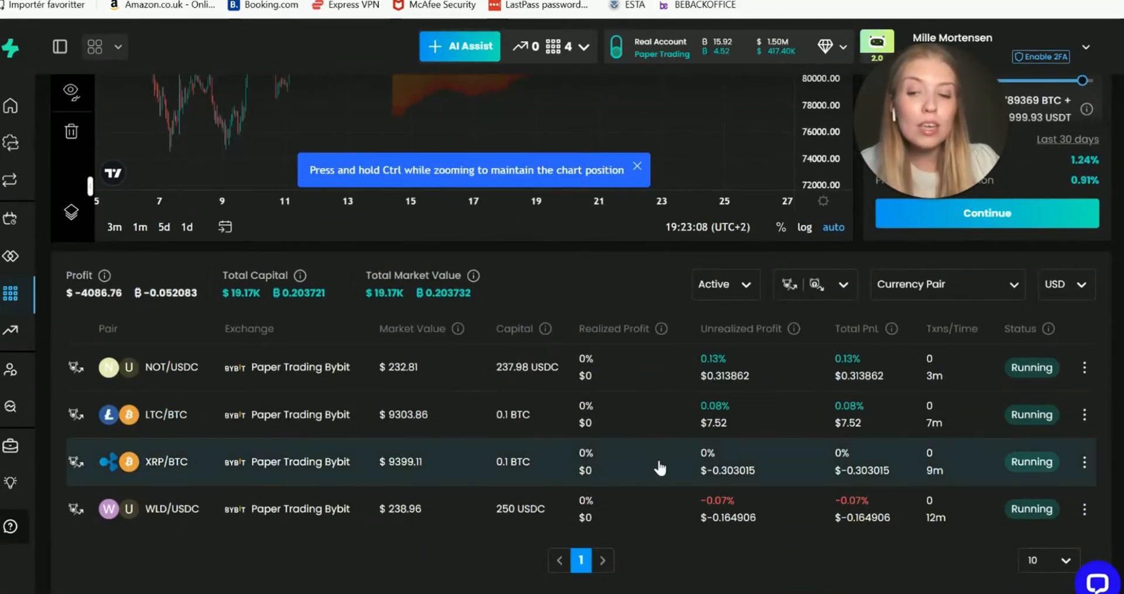
{"action": "left_click", "coordinate": [1085, 367]}
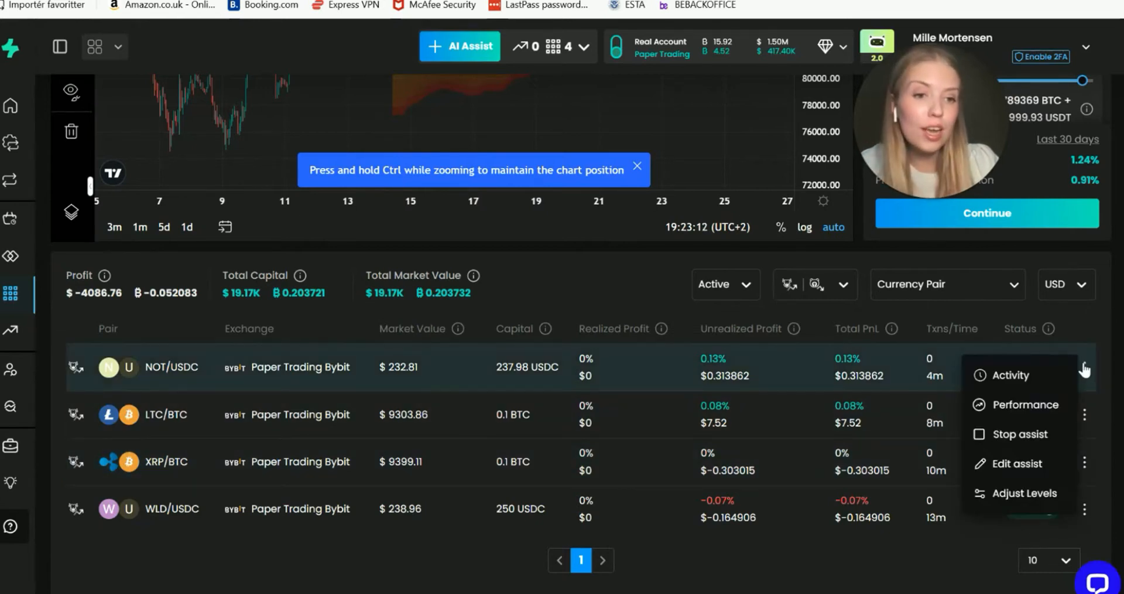
{"action": "left_click", "coordinate": [1020, 434]}
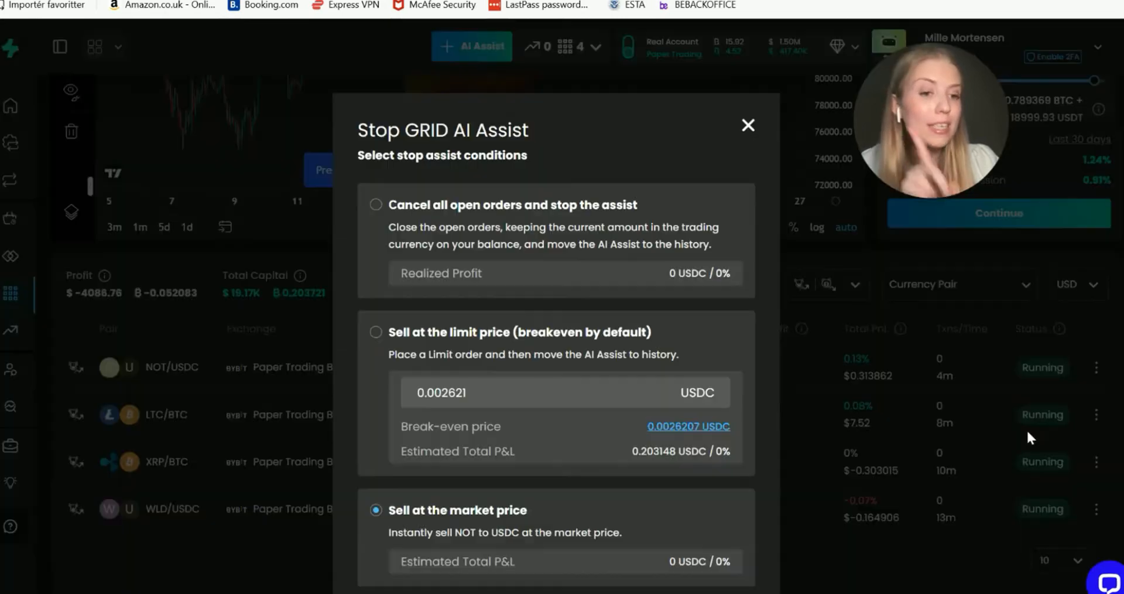
{"action": "scroll", "coordinate": [658, 423], "scroll_direction": "down", "scroll_amount": 3}
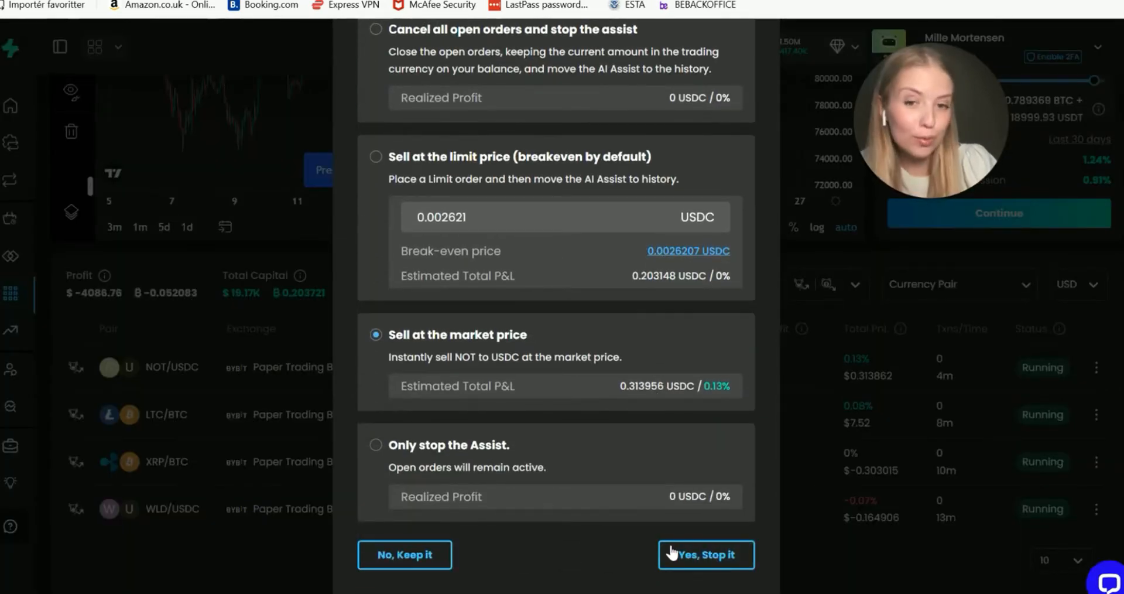
{"action": "left_click", "coordinate": [712, 553]}
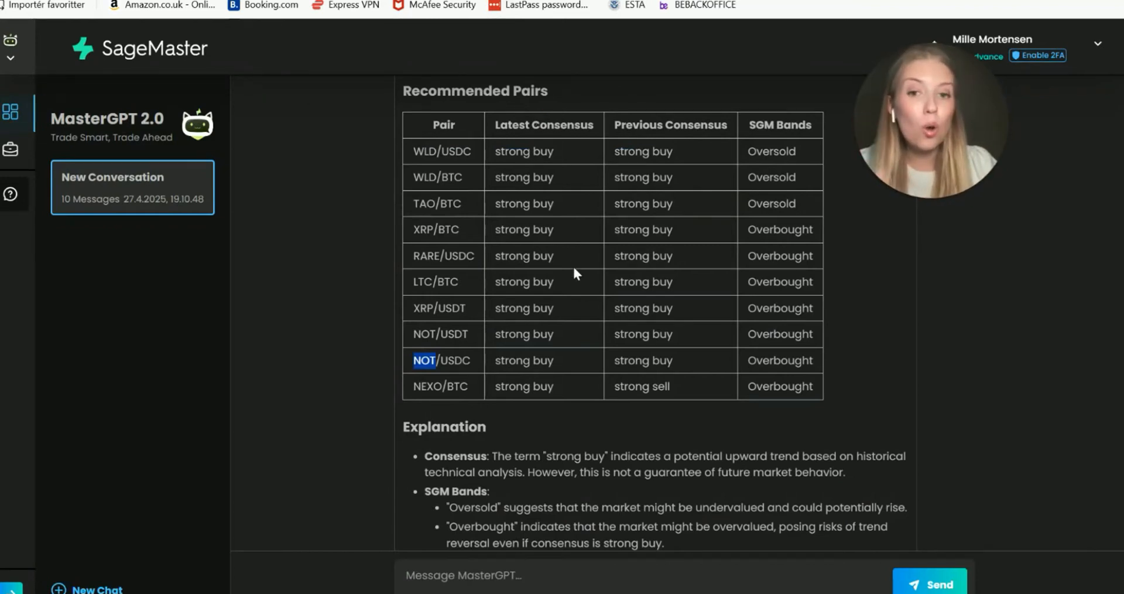
{"action": "scroll", "coordinate": [573, 264], "scroll_direction": "down", "scroll_amount": 1}
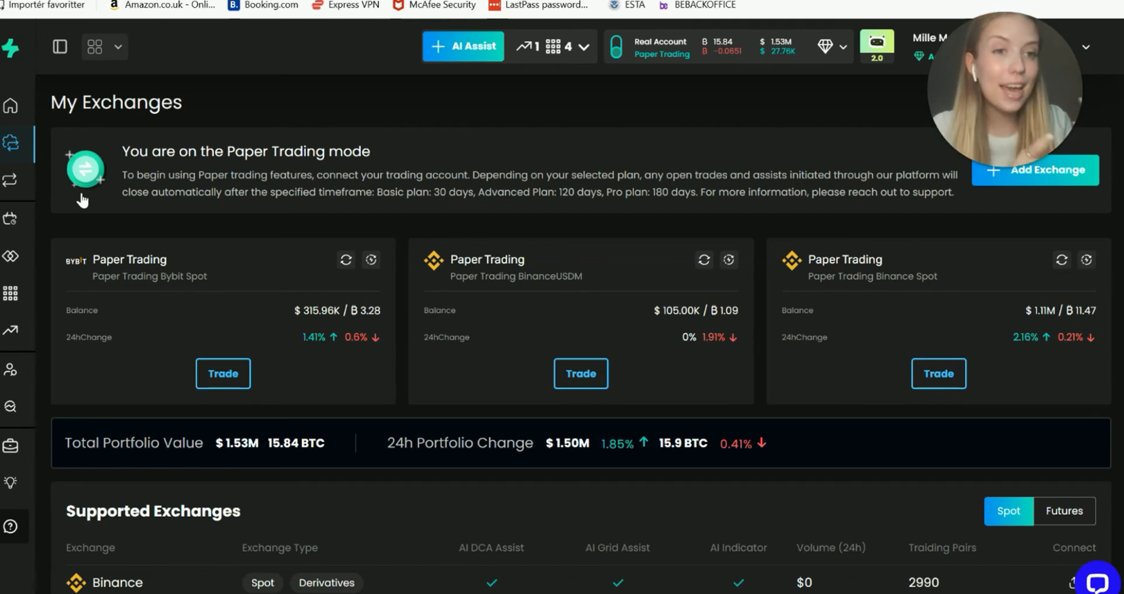
Go to the AI DCA assists and open the collection of ready-made assist presets
{"action": "mouse_move", "coordinate": [6, 261]}
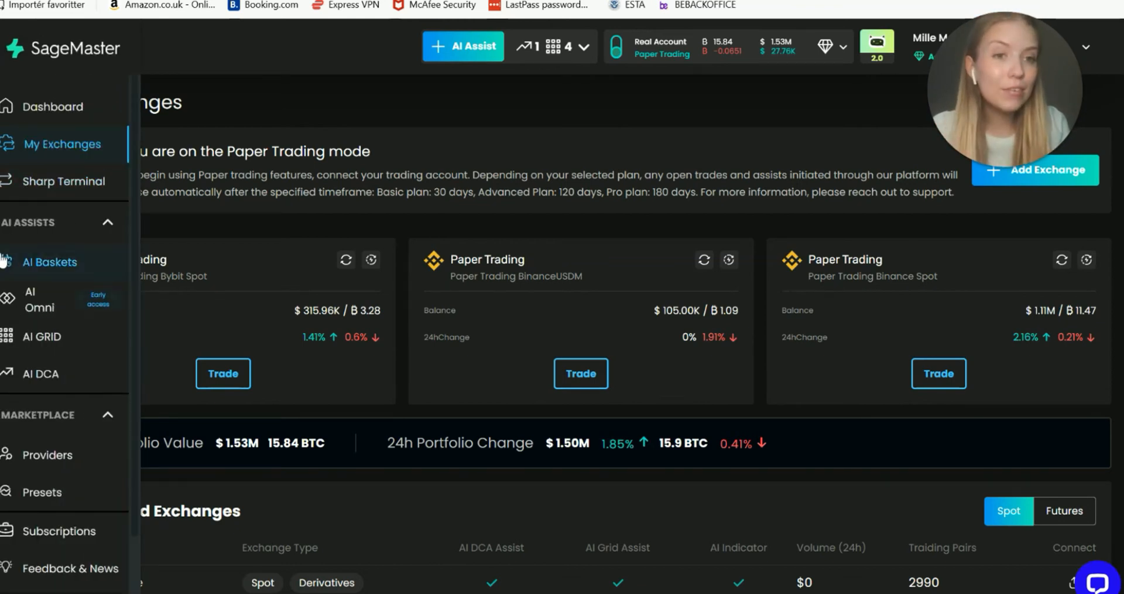
{"action": "left_click", "coordinate": [24, 375]}
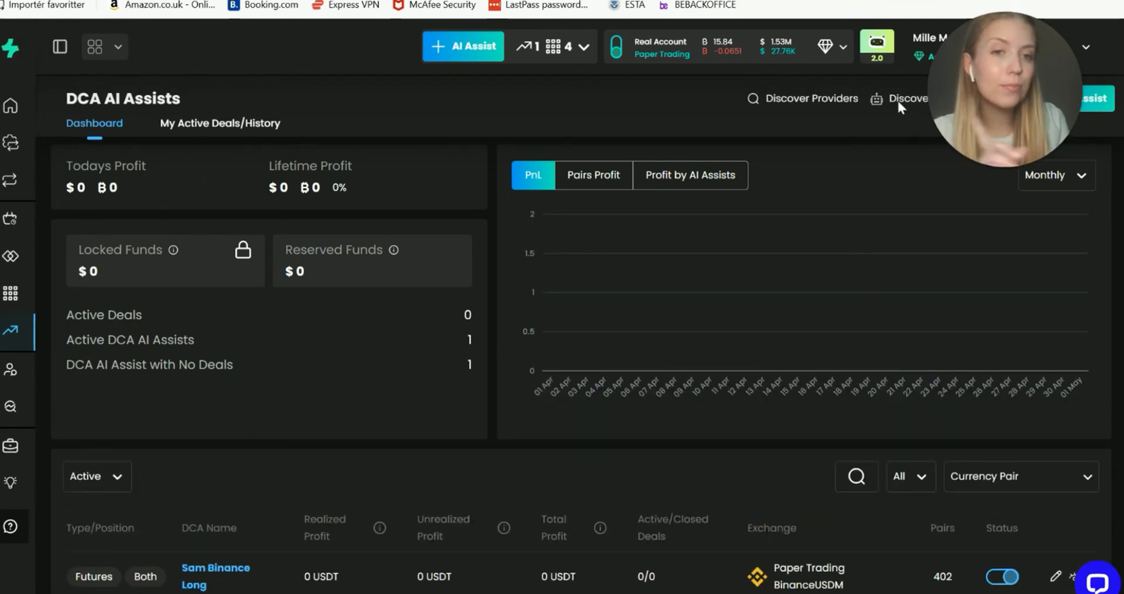
{"action": "left_click", "coordinate": [897, 99]}
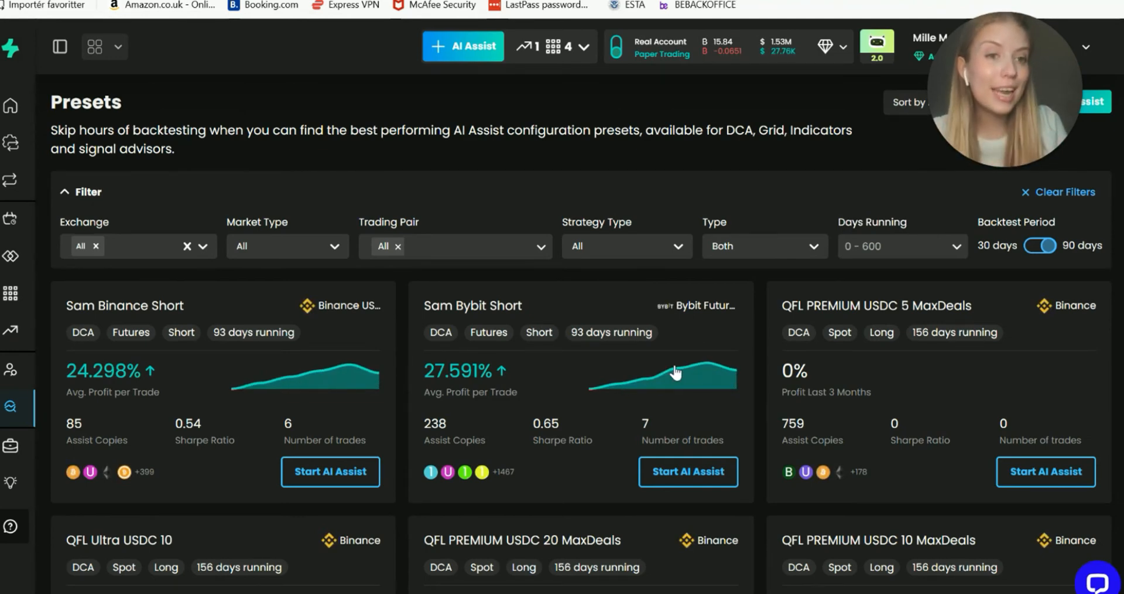
Start an AI Assist from the Sam (futures) Binance preset and copy it to paper trading without switching to the real account
{"action": "scroll", "coordinate": [675, 373], "scroll_direction": "down", "scroll_amount": 8}
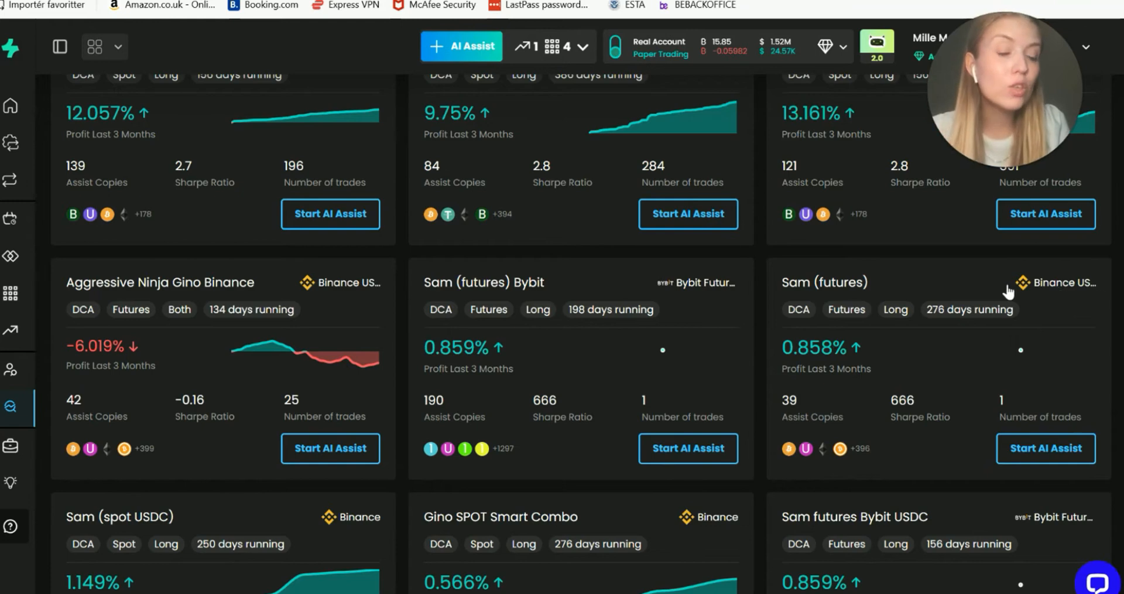
{"action": "left_click", "coordinate": [1039, 457]}
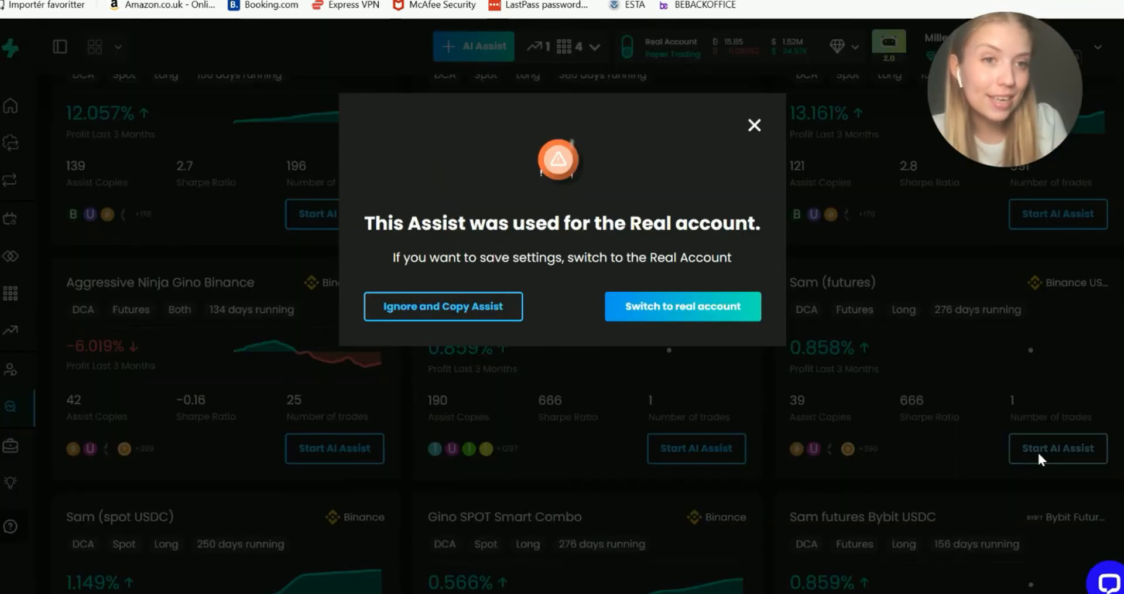
{"action": "left_click", "coordinate": [487, 310]}
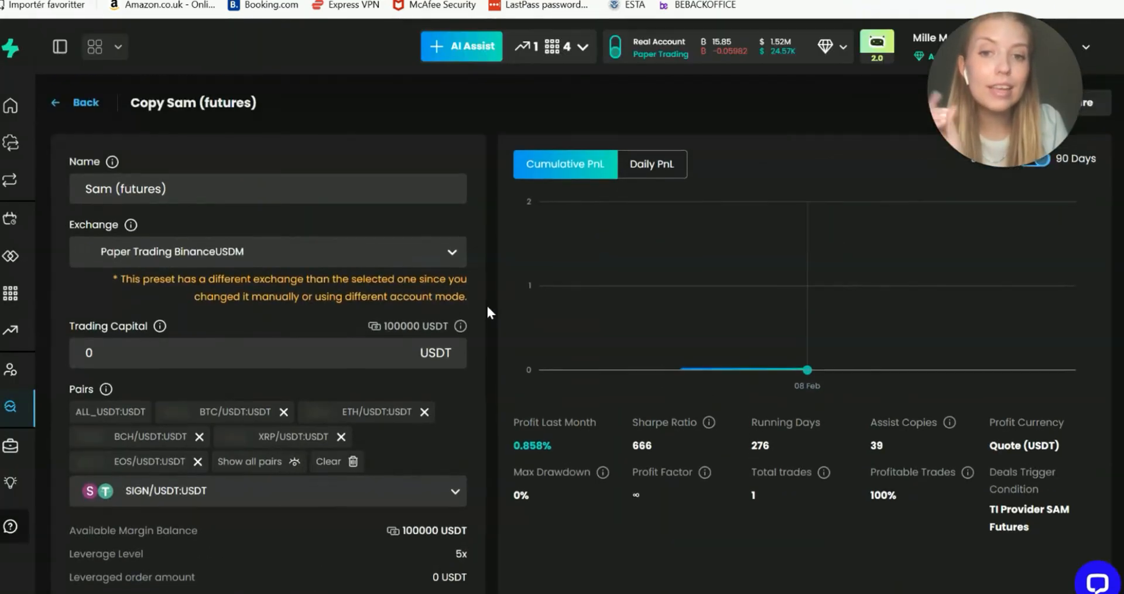
Open the copied Sam (futures) assist for editing, accept its main settings and continue to the strategy settings
{"action": "scroll", "coordinate": [396, 317], "scroll_direction": "down", "scroll_amount": 2}
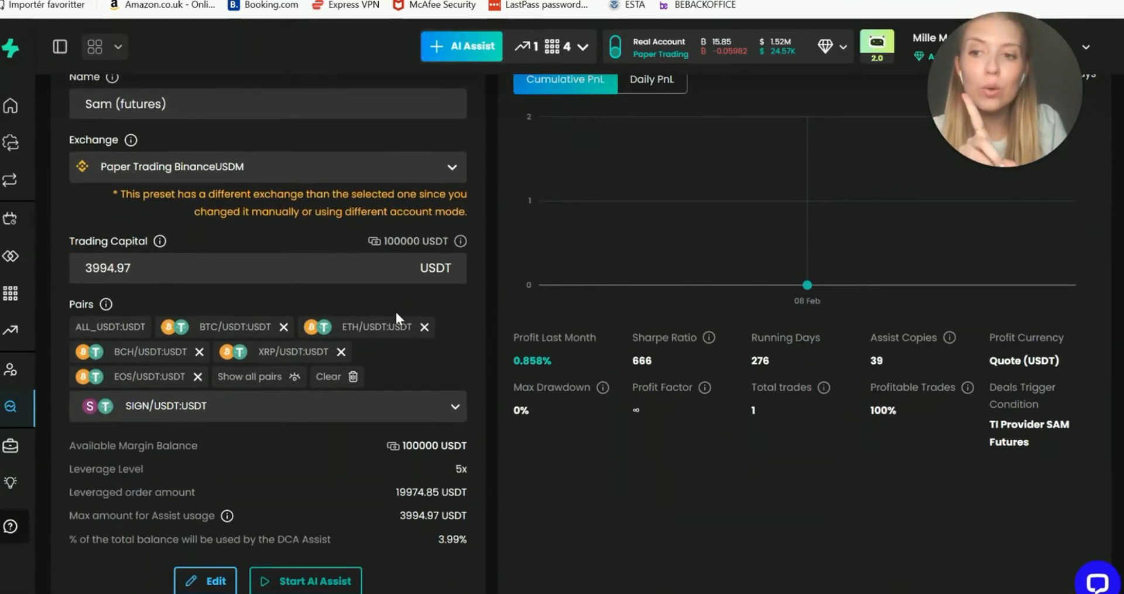
{"action": "scroll", "coordinate": [396, 316], "scroll_direction": "down", "scroll_amount": 1}
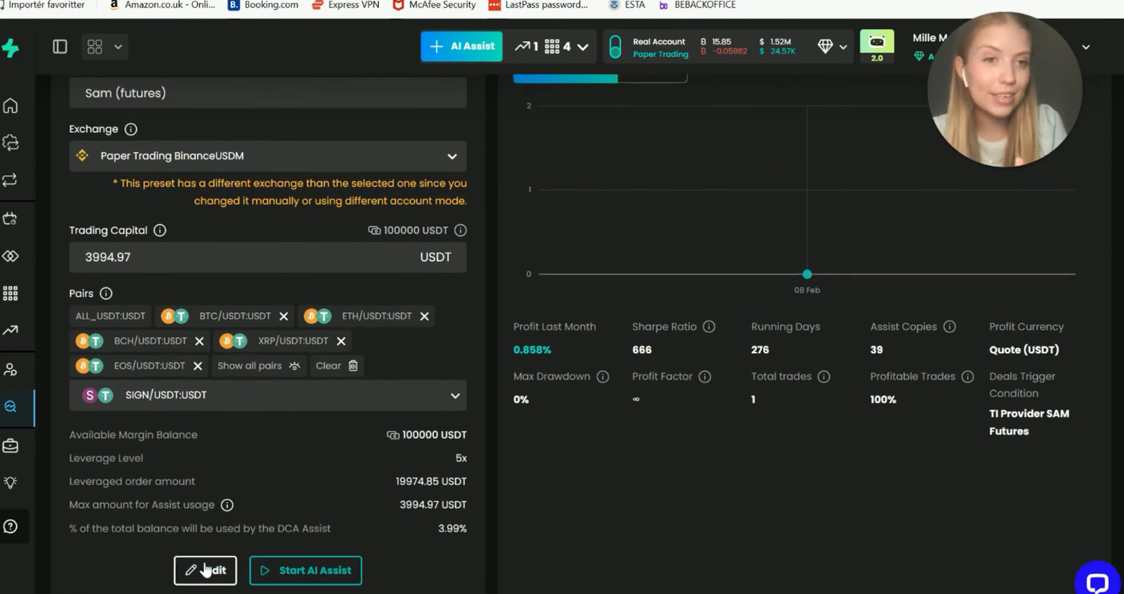
{"action": "left_click", "coordinate": [205, 569]}
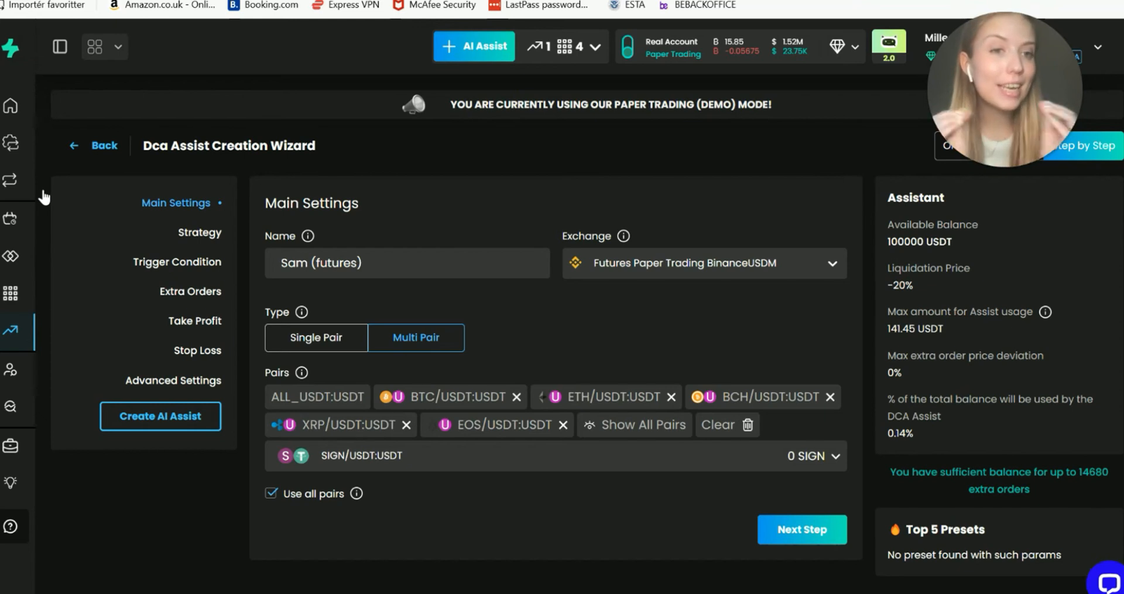
{"action": "left_click", "coordinate": [792, 529]}
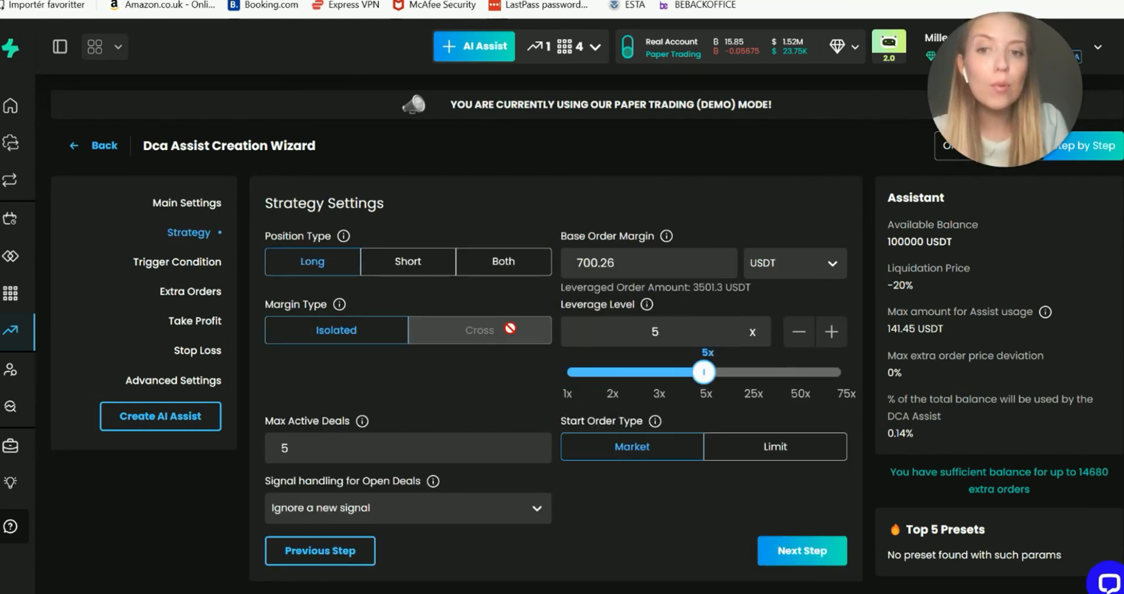
Set the strategy's position type to Both and the base order margin to 5 %
{"action": "mouse_move", "coordinate": [325, 240]}
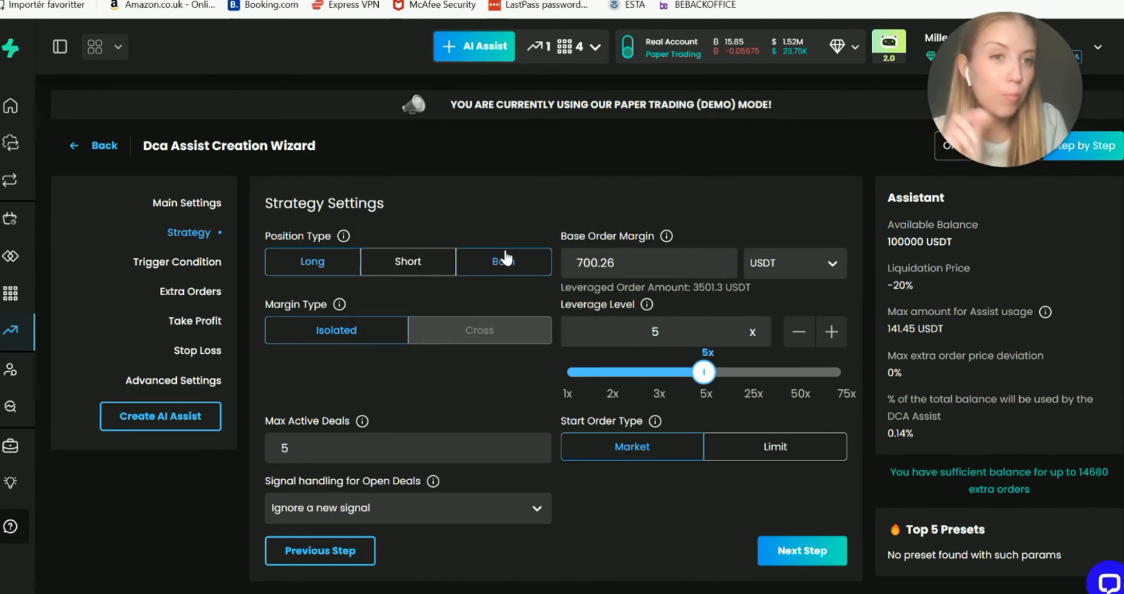
{"action": "left_click", "coordinate": [507, 258]}
{"action": "mouse_move", "coordinate": [629, 240]}
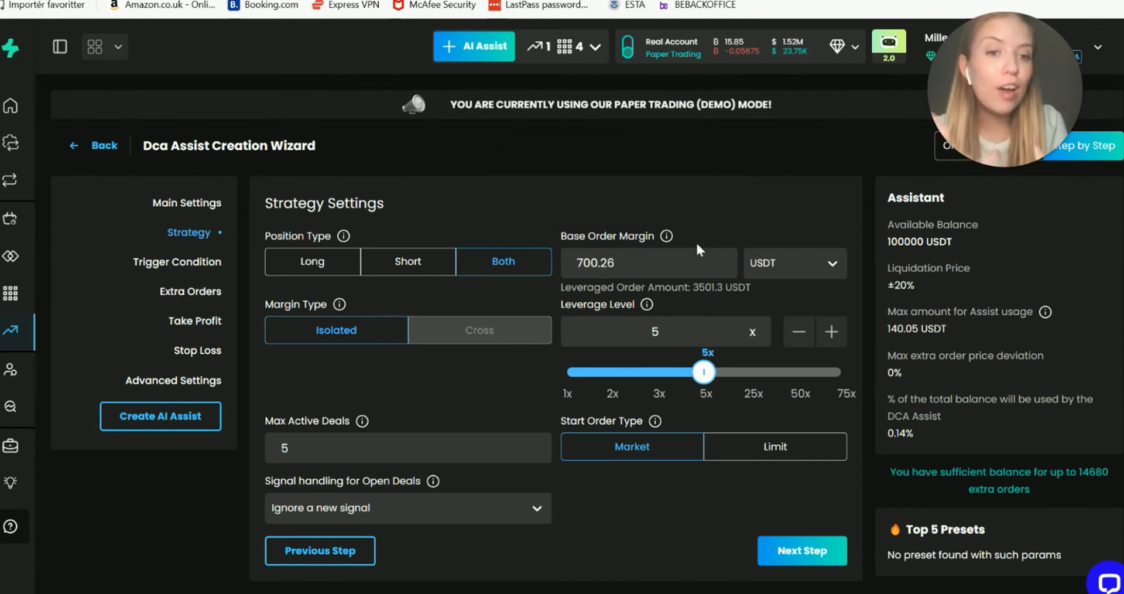
{"action": "left_click", "coordinate": [793, 268]}
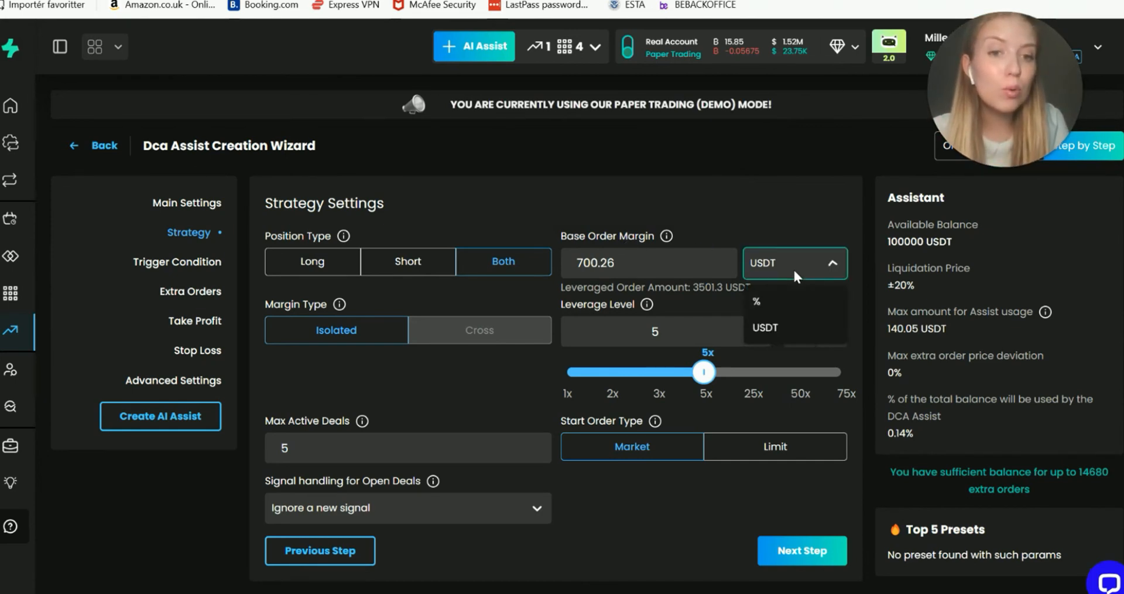
{"action": "left_click", "coordinate": [759, 301]}
{"action": "double_click", "coordinate": [668, 259]}
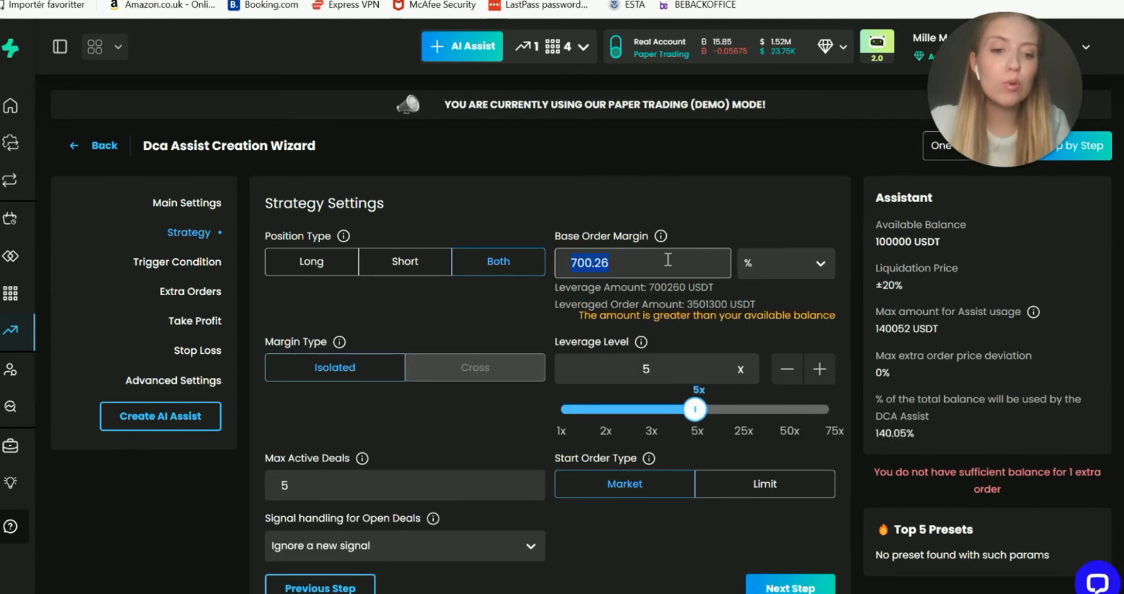
{"action": "key", "text": "BackSpace"}
{"action": "type", "text": "5"}
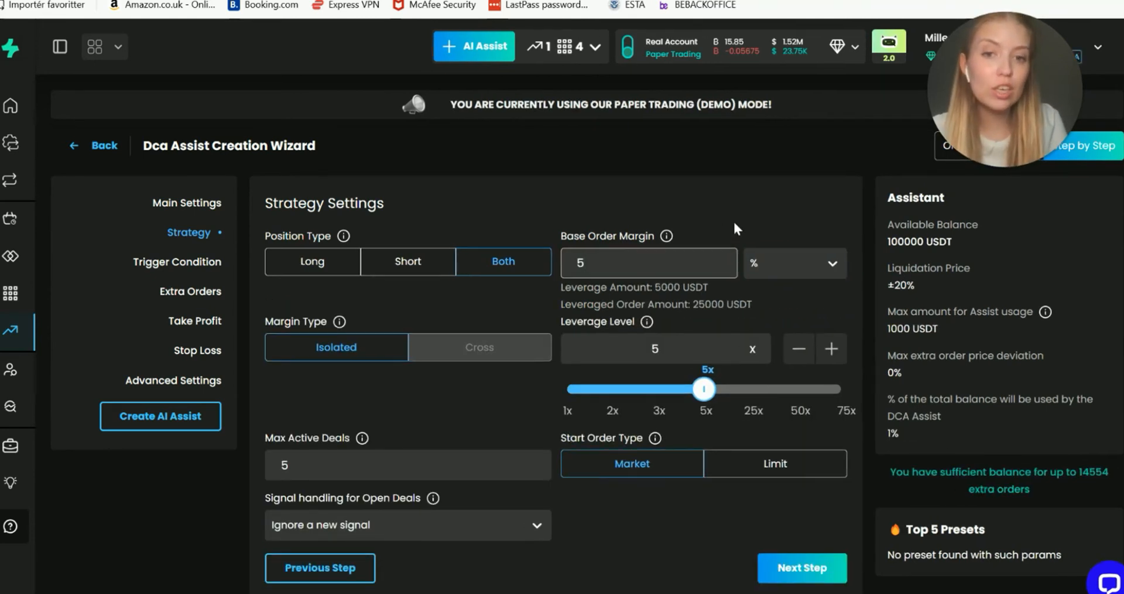
{"action": "left_click", "coordinate": [735, 224]}
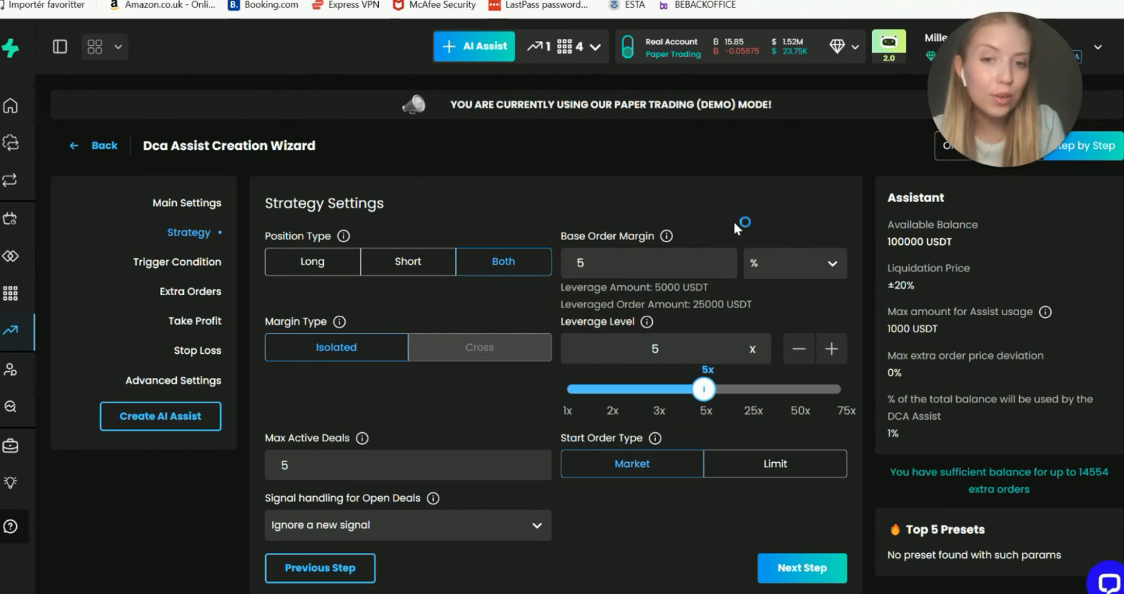
Set signal handling for open deals to "Immediately execute an extra order" and continue to the trigger condition
{"action": "mouse_move", "coordinate": [600, 333]}
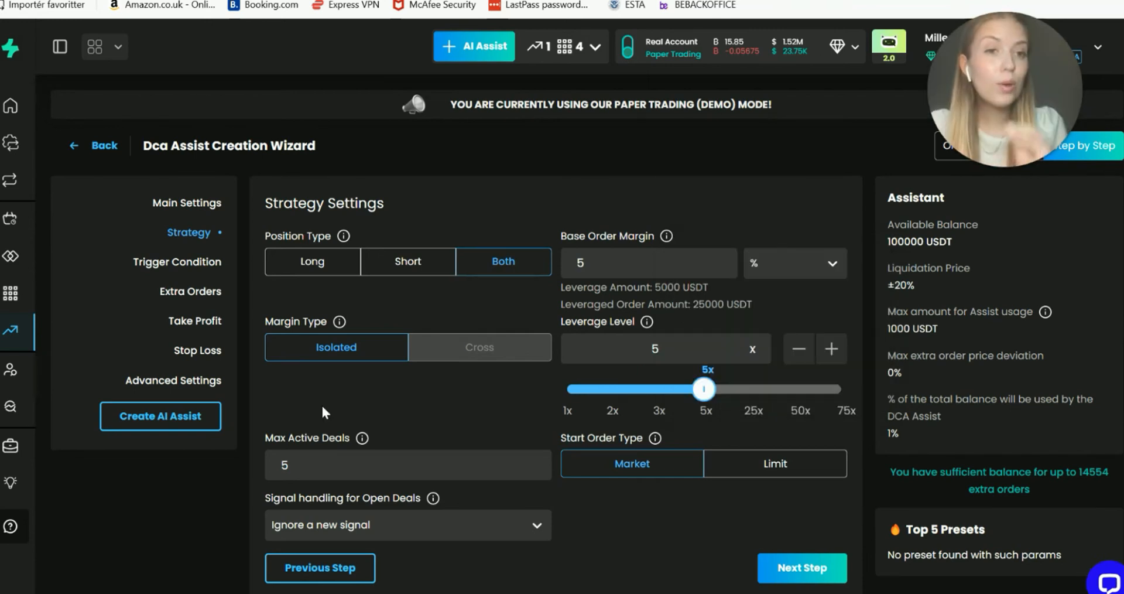
{"action": "left_click", "coordinate": [340, 523]}
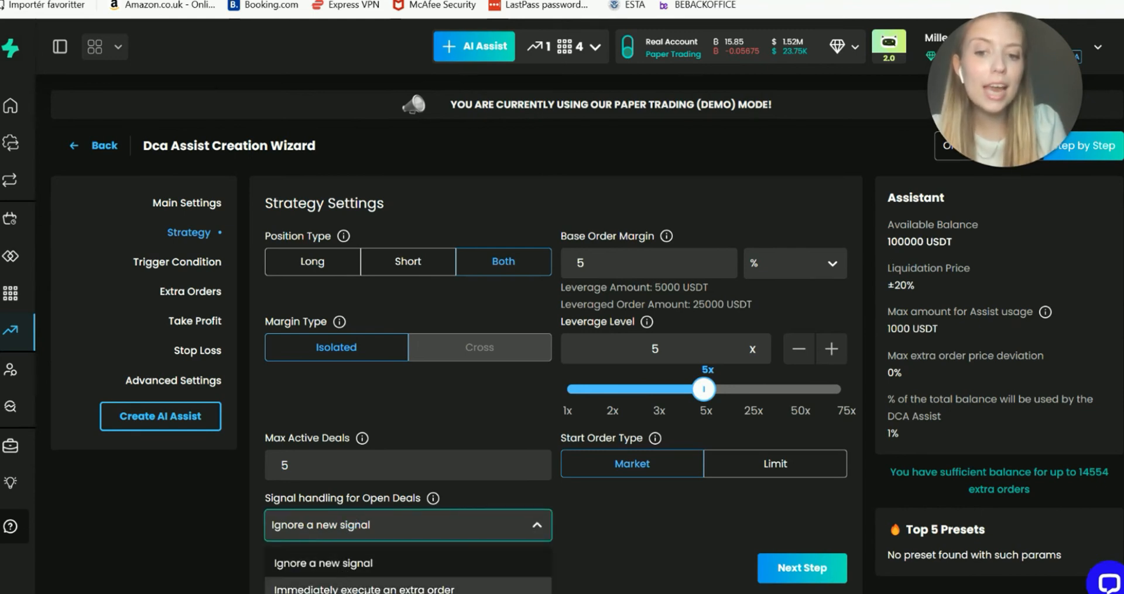
{"action": "left_click", "coordinate": [366, 589]}
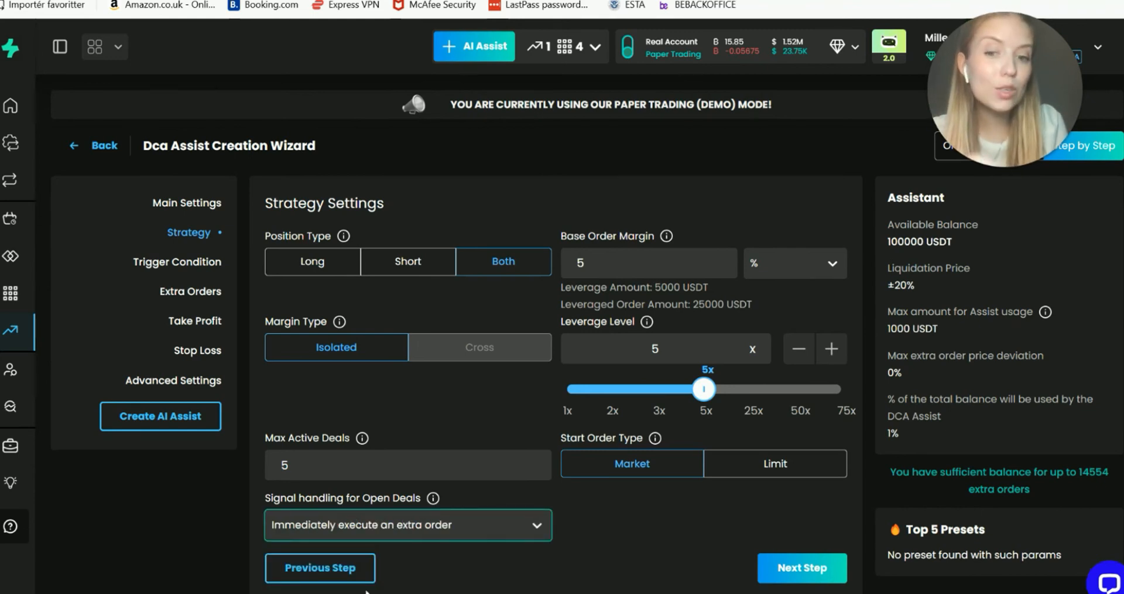
{"action": "left_click", "coordinate": [559, 562]}
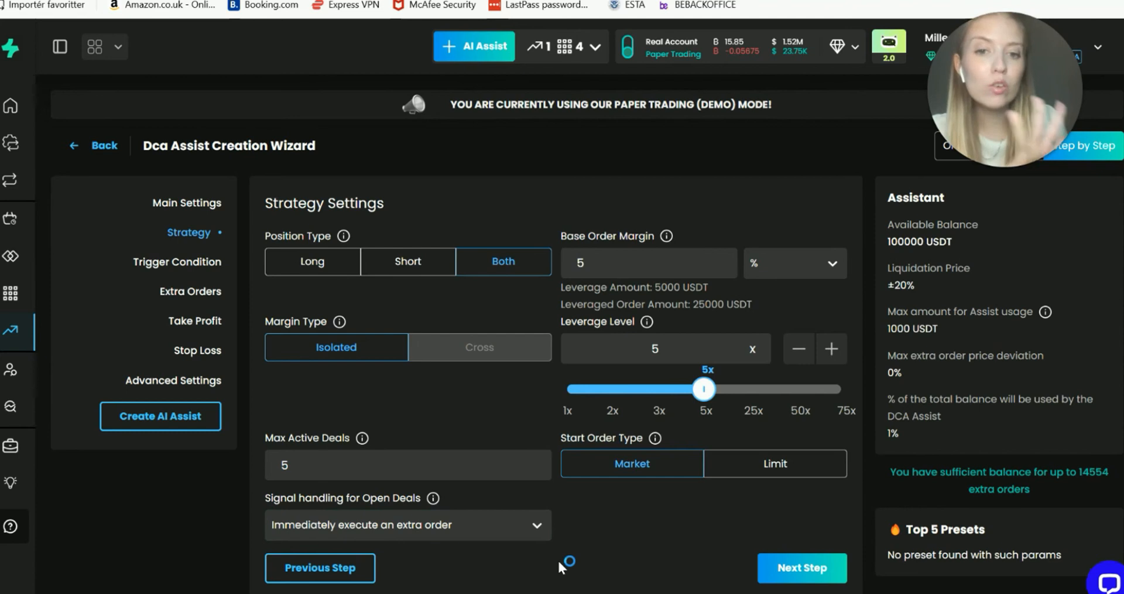
{"action": "left_click", "coordinate": [803, 568]}
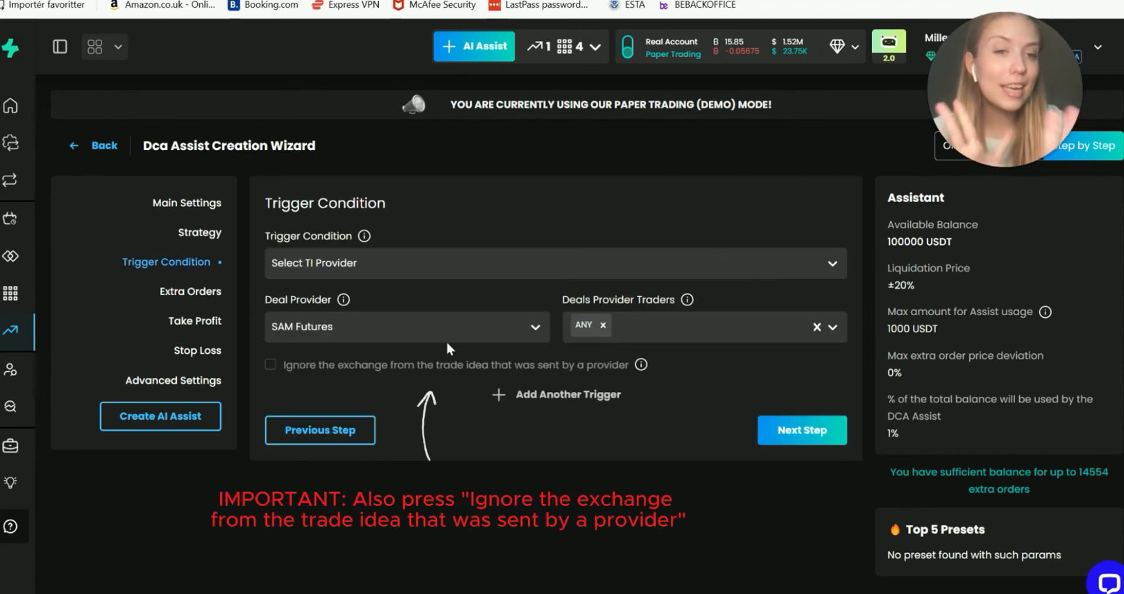
Accept the preset trigger condition and extra order settings and continue to the take profit settings
{"action": "left_click", "coordinate": [832, 435]}
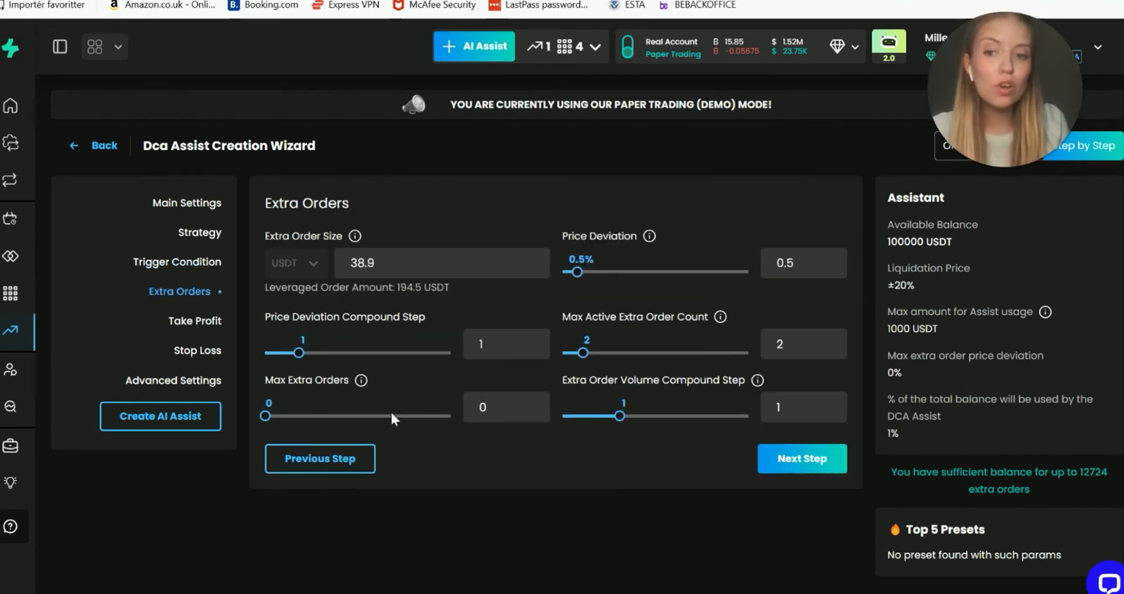
{"action": "mouse_move", "coordinate": [294, 394]}
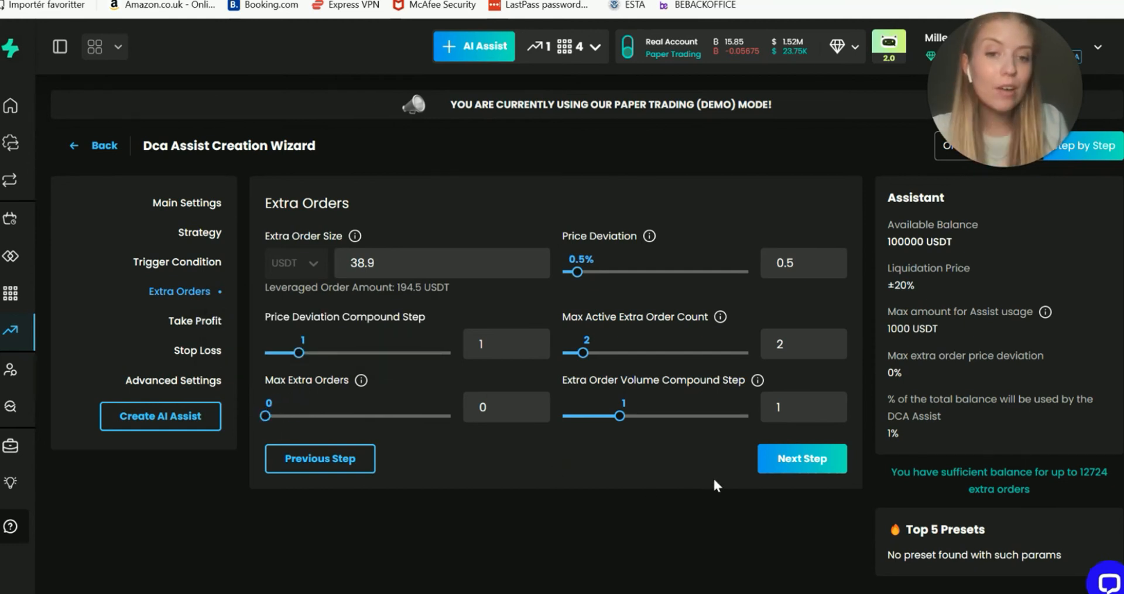
{"action": "left_click", "coordinate": [801, 459]}
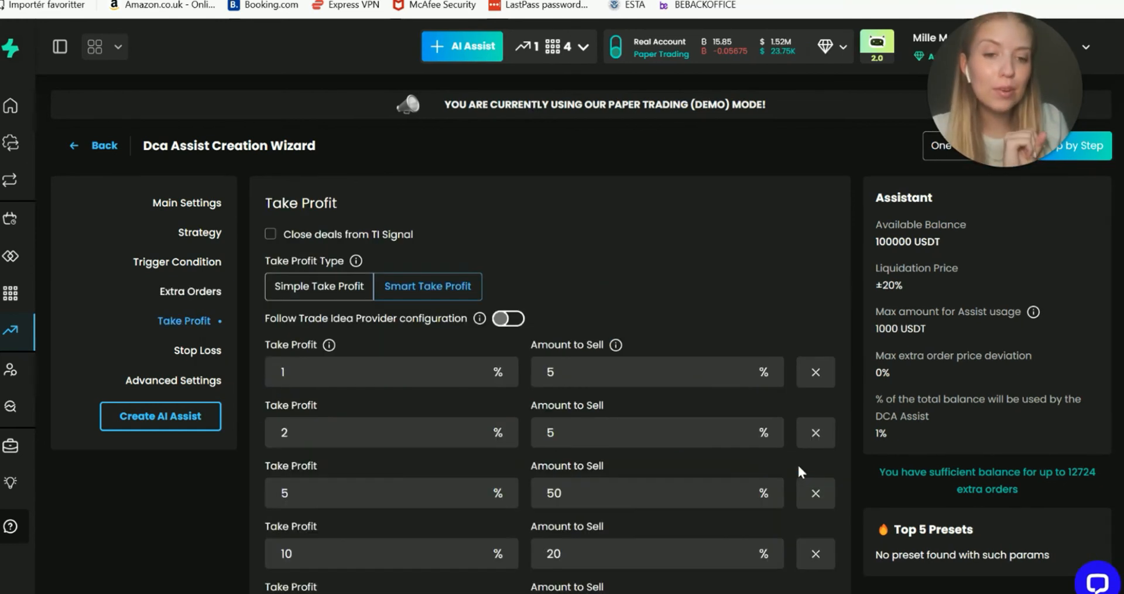
Enable closing deals from the TI signal, use Simple Take Profit at 100 %, and continue to the stop loss settings
{"action": "left_click", "coordinate": [374, 233]}
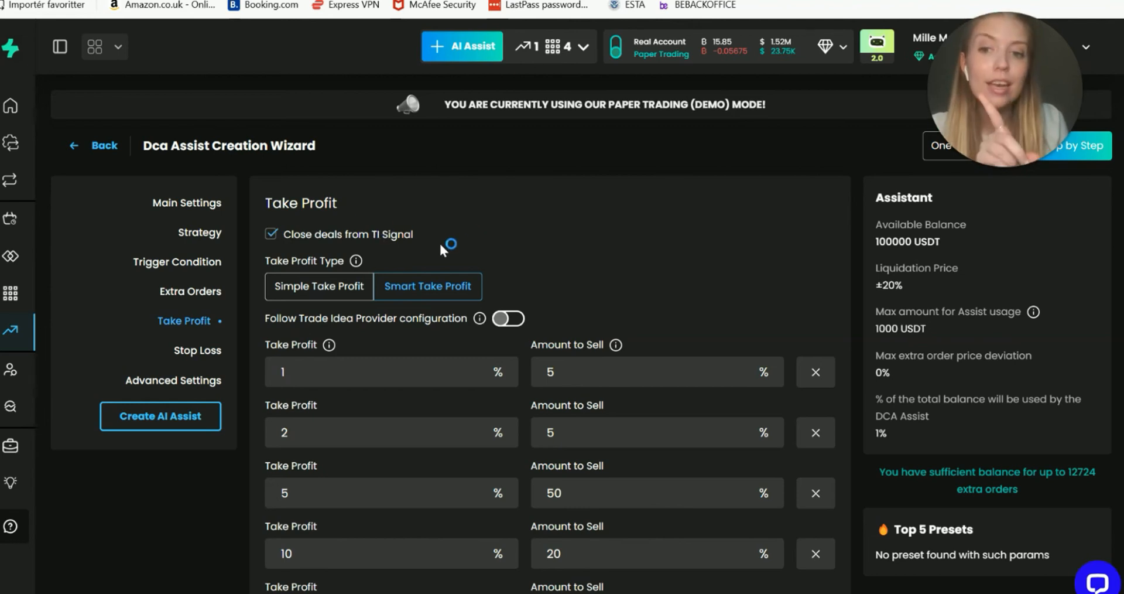
{"action": "left_click", "coordinate": [307, 291]}
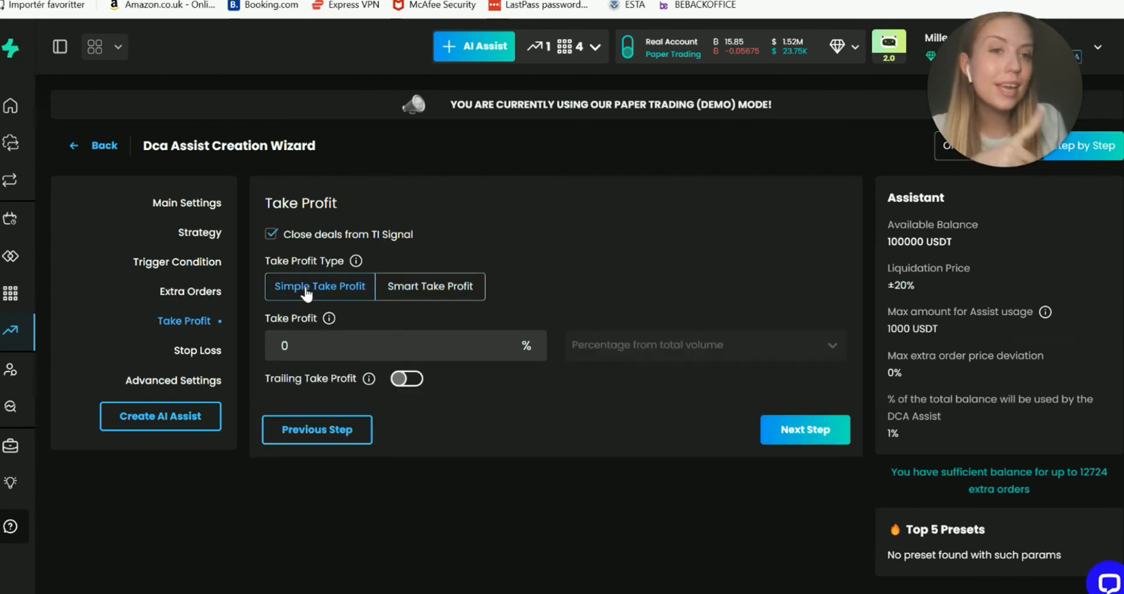
{"action": "left_click", "coordinate": [351, 338]}
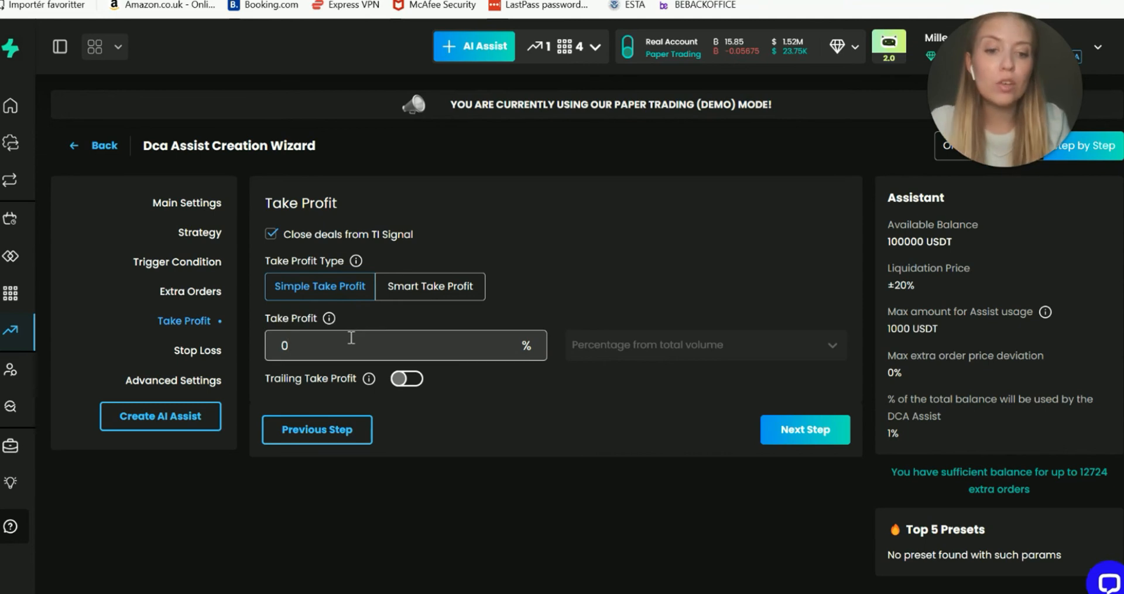
{"action": "key", "text": "BackSpace"}
{"action": "type", "text": "100"}
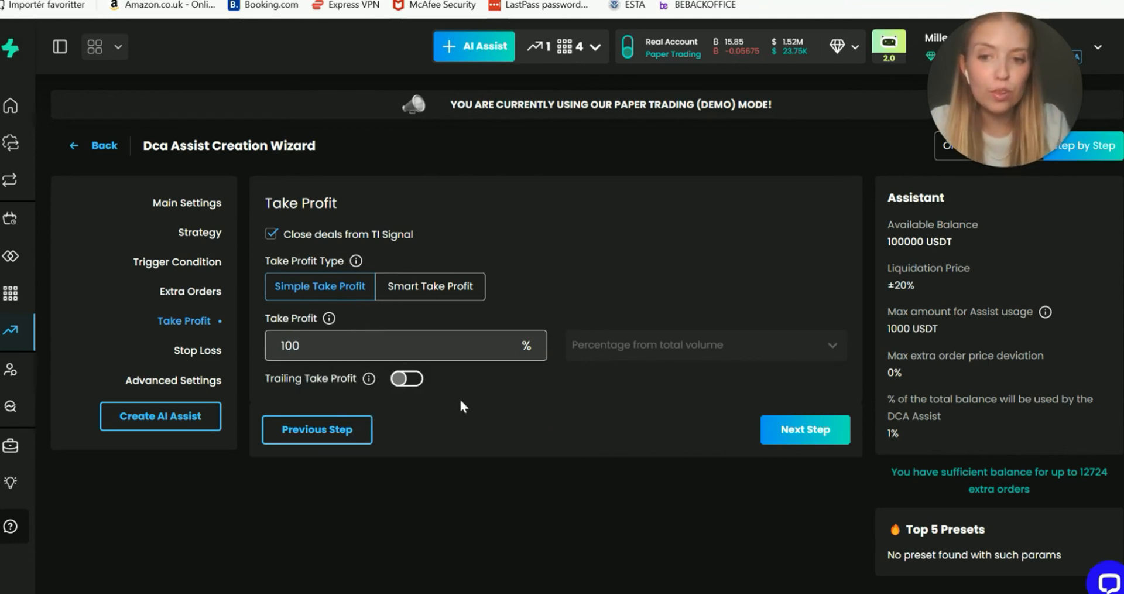
{"action": "left_click", "coordinate": [461, 402]}
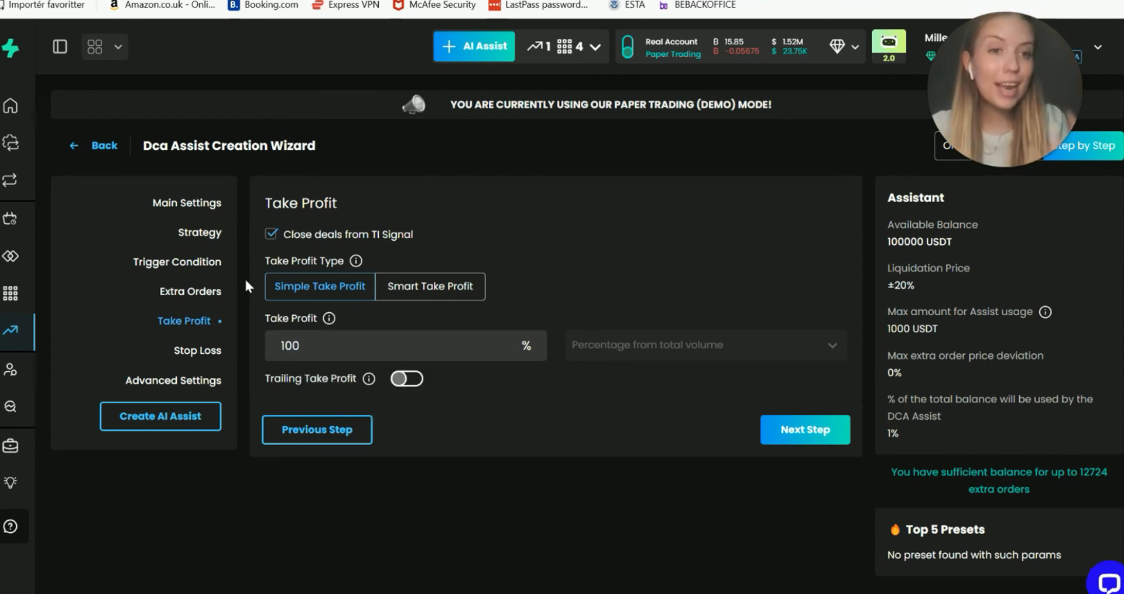
{"action": "left_click", "coordinate": [797, 435]}
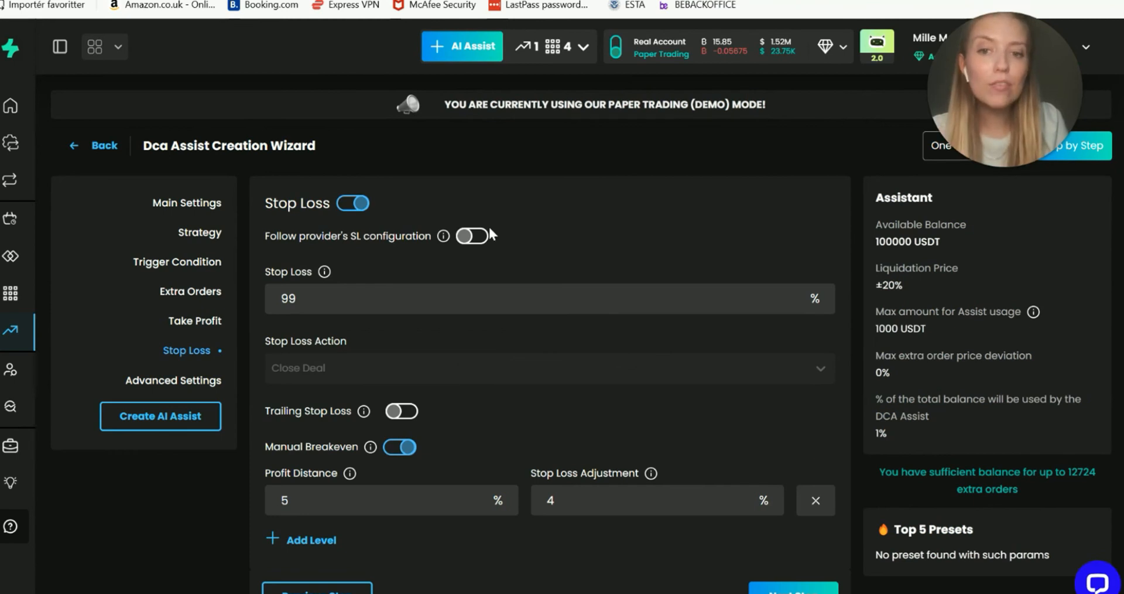
Make the stop loss follow the provider's SL configuration, turn off Manual Breakeven, and continue to the advanced settings
{"action": "mouse_move", "coordinate": [474, 247]}
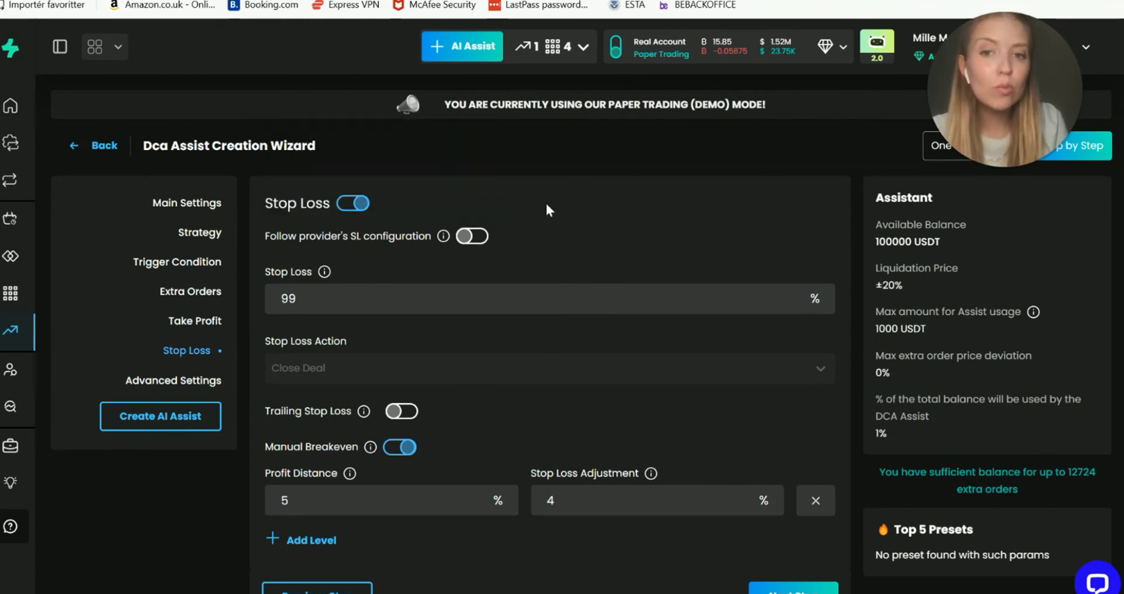
{"action": "left_click", "coordinate": [478, 245]}
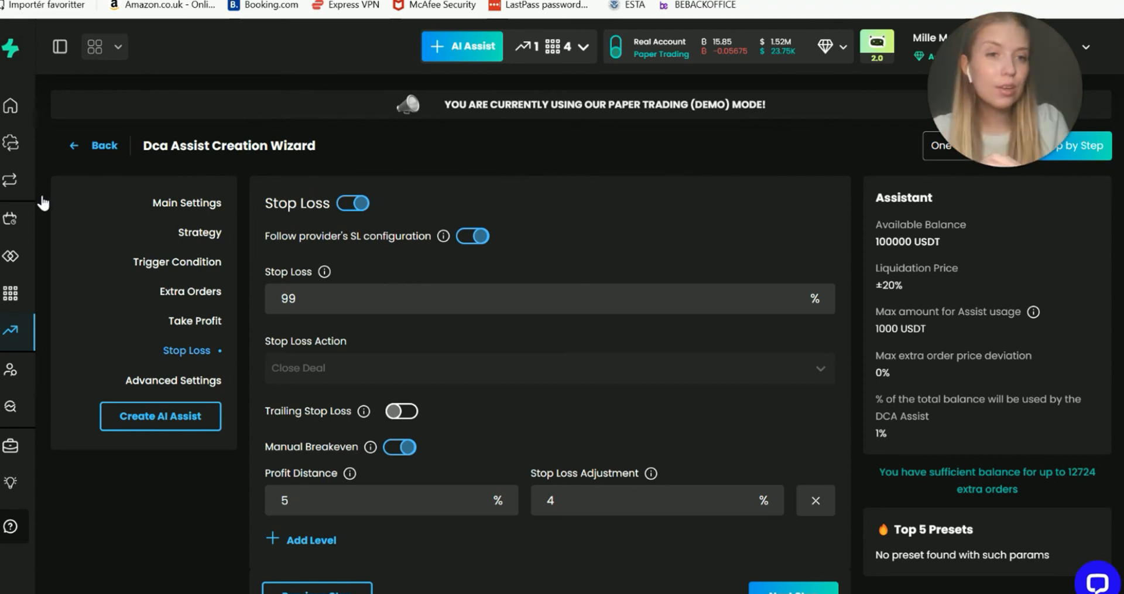
{"action": "left_click", "coordinate": [401, 448]}
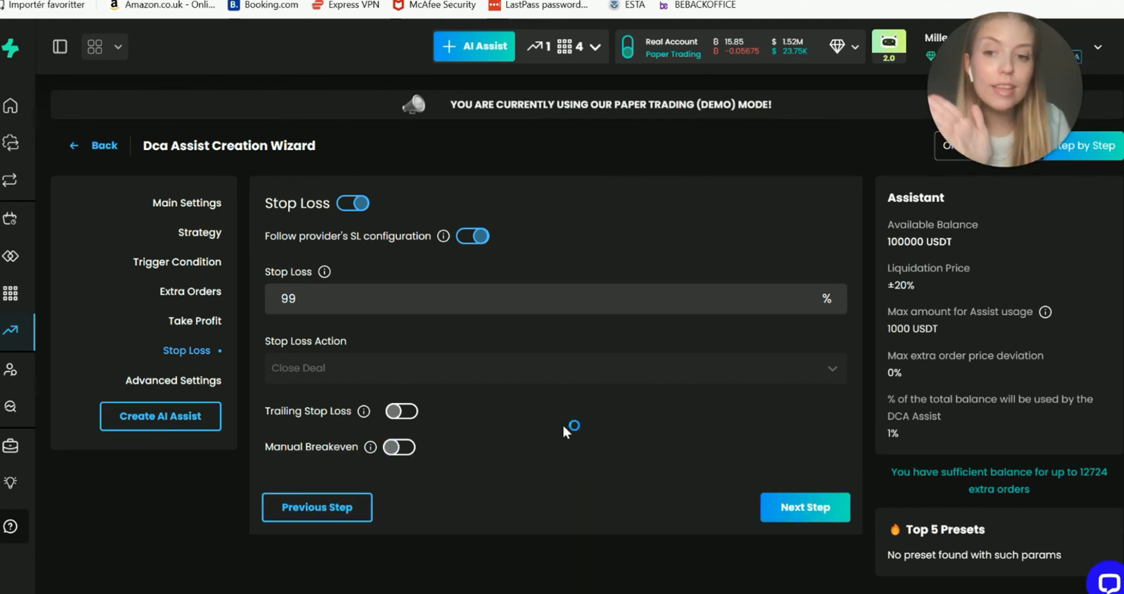
{"action": "left_click", "coordinate": [797, 511]}
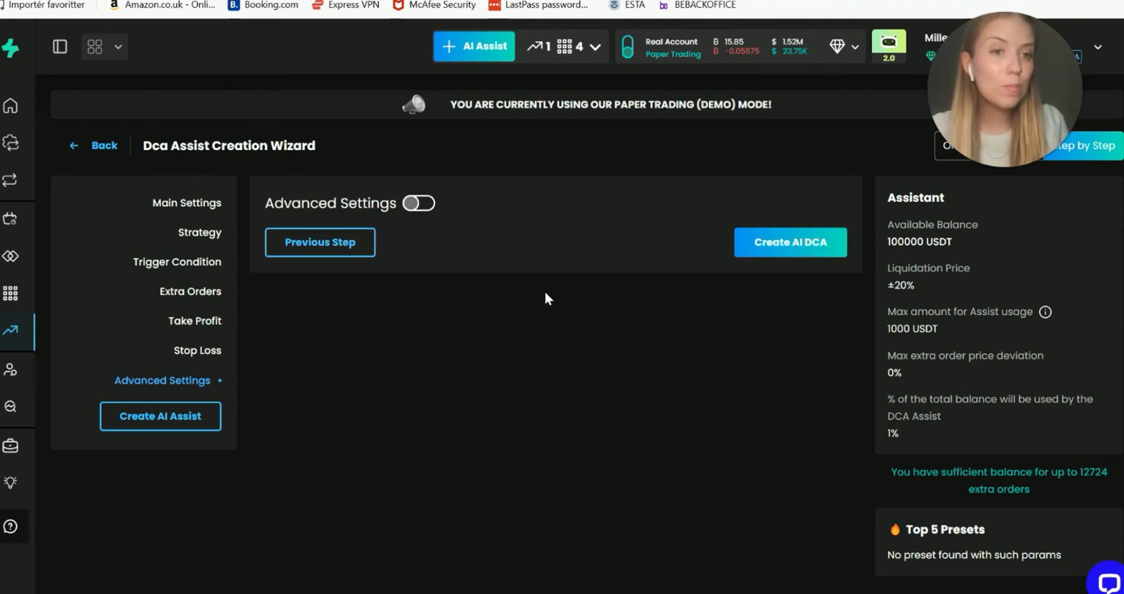
Create the AI DCA assist without advanced settings, save it from the summary and start it
{"action": "left_click", "coordinate": [794, 242]}
{"action": "scroll", "coordinate": [794, 242], "scroll_direction": "down", "scroll_amount": 6}
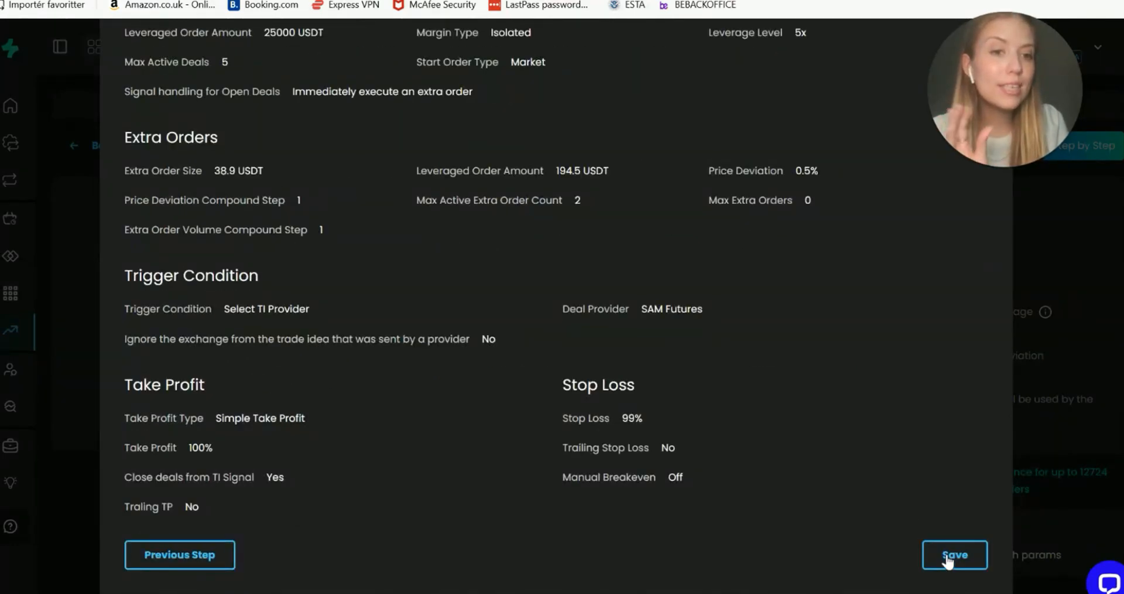
{"action": "left_click", "coordinate": [949, 556]}
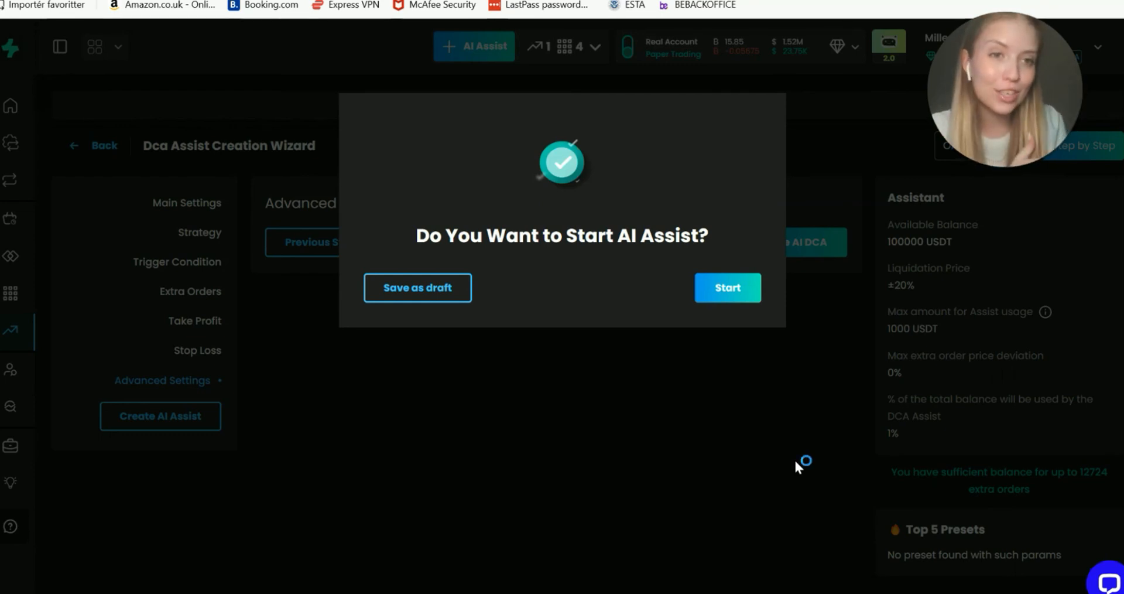
{"action": "left_click", "coordinate": [728, 287]}
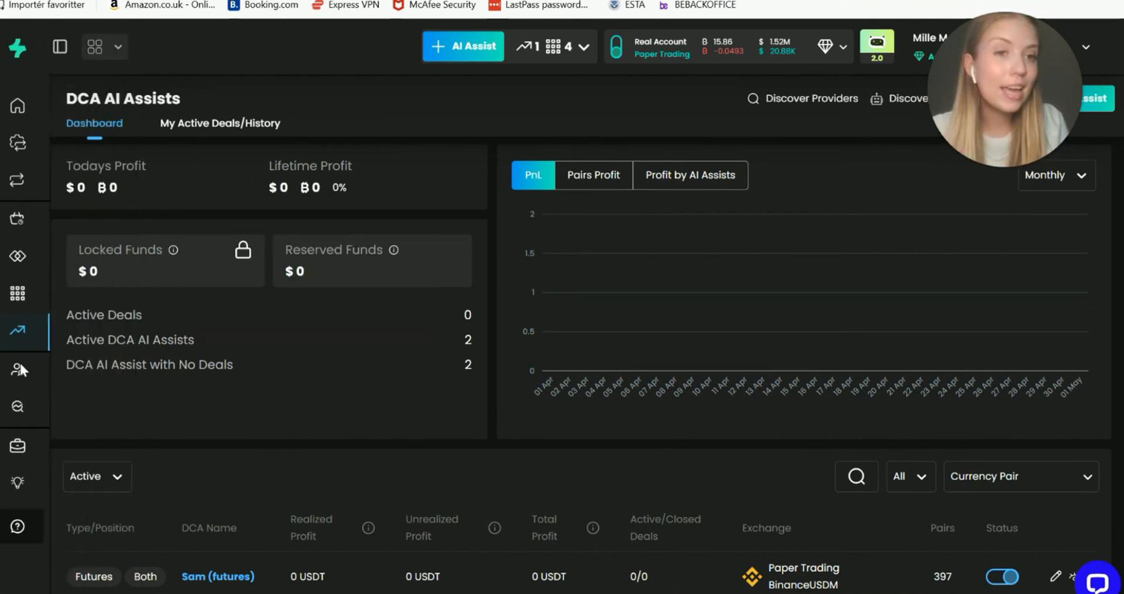
Stop the running Sam (futures) assist in the list of active DCA assists and confirm stopping it
{"action": "scroll", "coordinate": [443, 389], "scroll_direction": "down", "scroll_amount": 1}
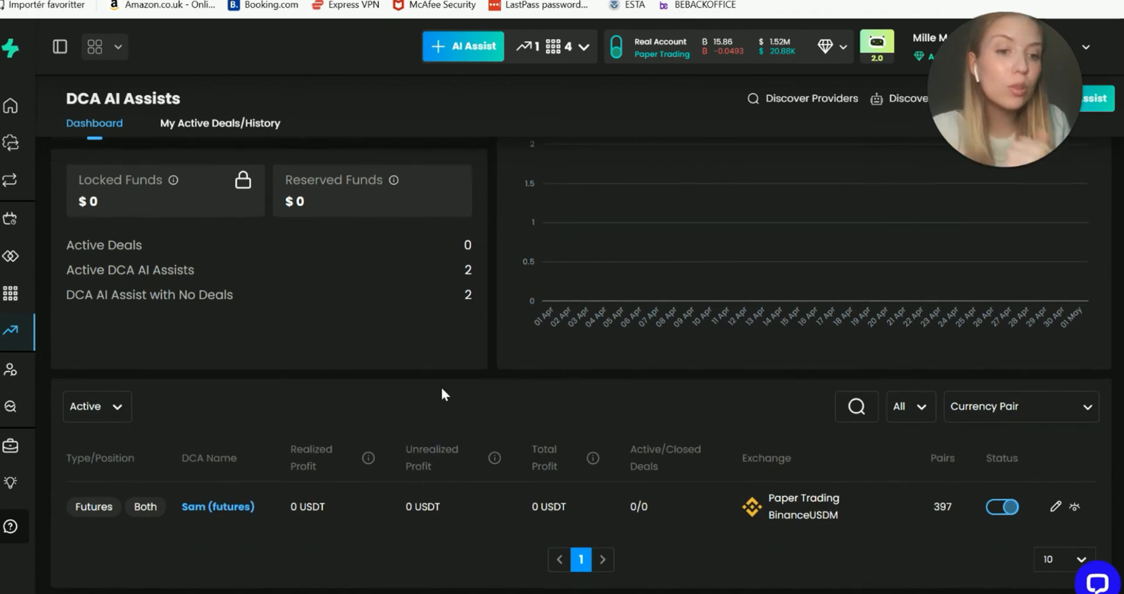
{"action": "left_click", "coordinate": [1006, 507]}
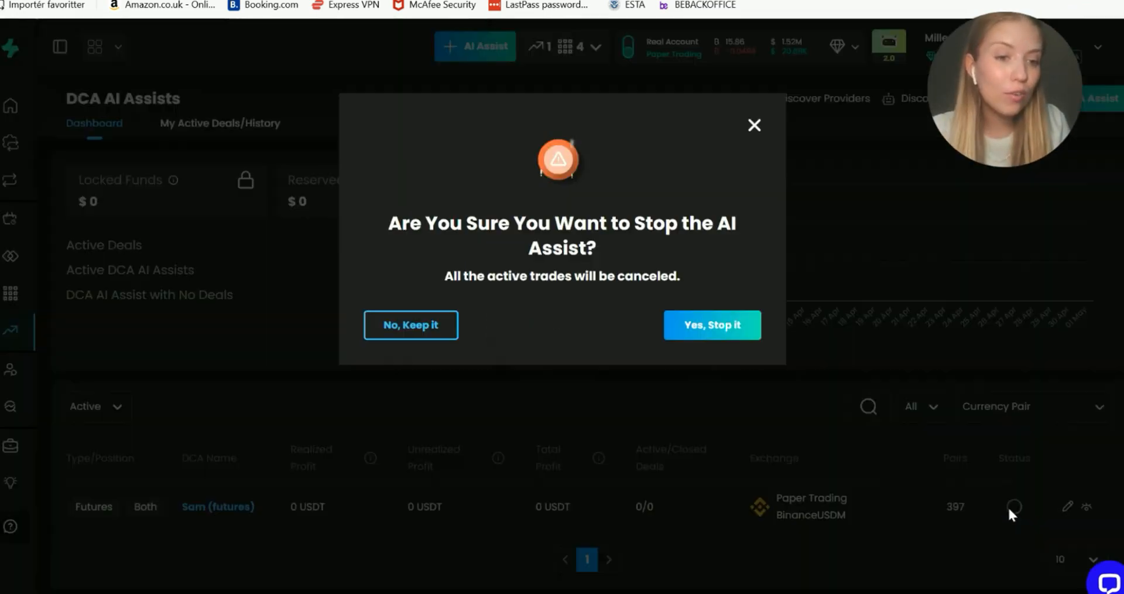
{"action": "left_click", "coordinate": [727, 326]}
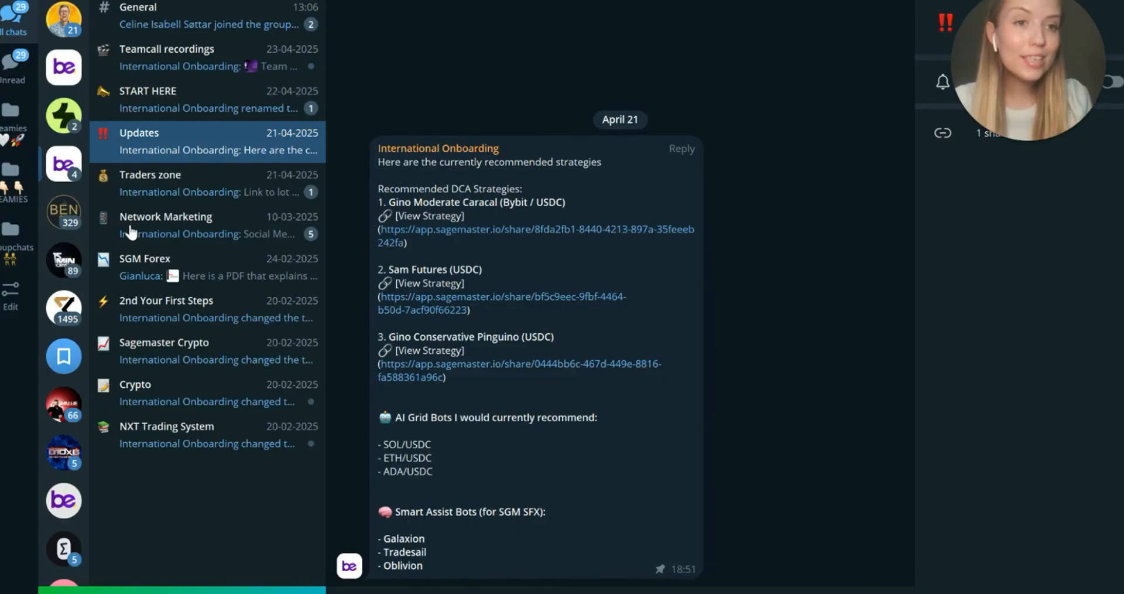